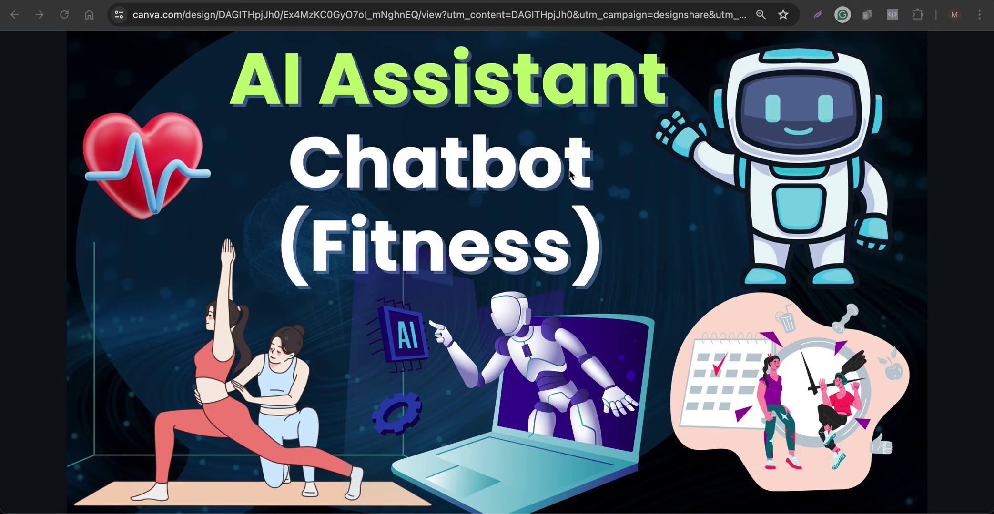
- Draw a red arrow from the robot to the chatbot title and circle the word (Fitness)
mouse_move(691, 182)
mouse_down()
mouse_move(618, 230)
mouse_move(628, 211)
mouse_move(641, 231)
mouse_up()
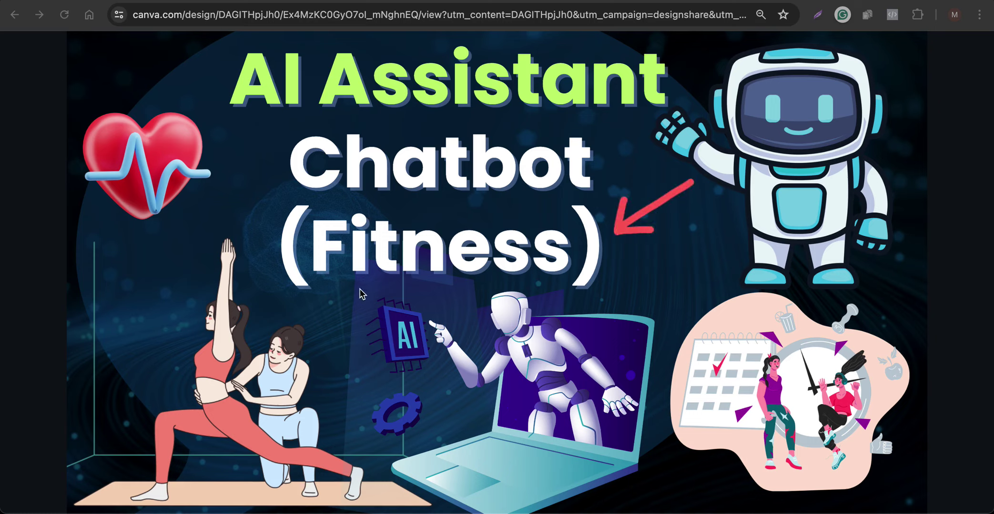
mouse_move(360, 295)
mouse_down()
mouse_move(641, 270)
mouse_move(396, 206)
mouse_move(252, 223)
mouse_move(360, 288)
mouse_up()
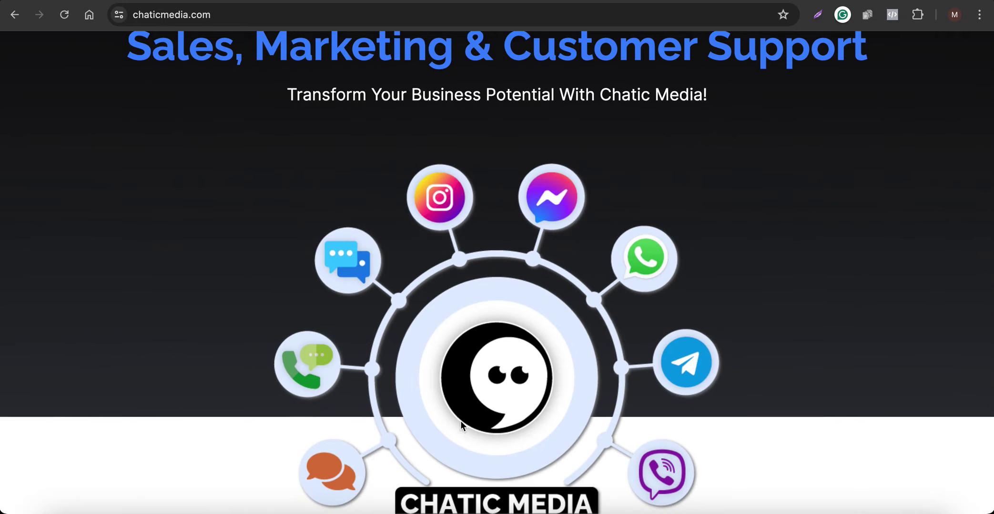
- Scroll through the dashboard's channel and contact stats, then switch to the Fitness Coach AI Assistant doc
scroll(727, 295, down, 2)
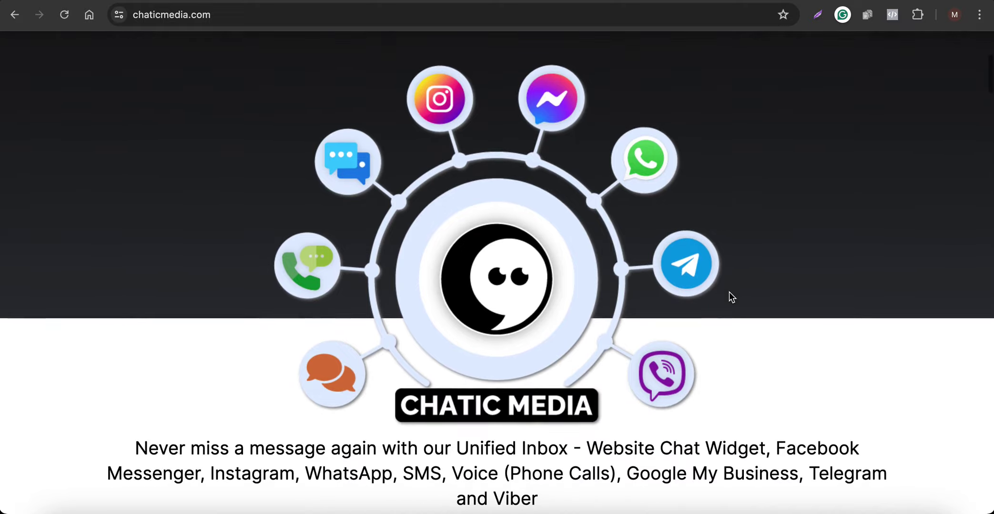
scroll(629, 318, down, 2)
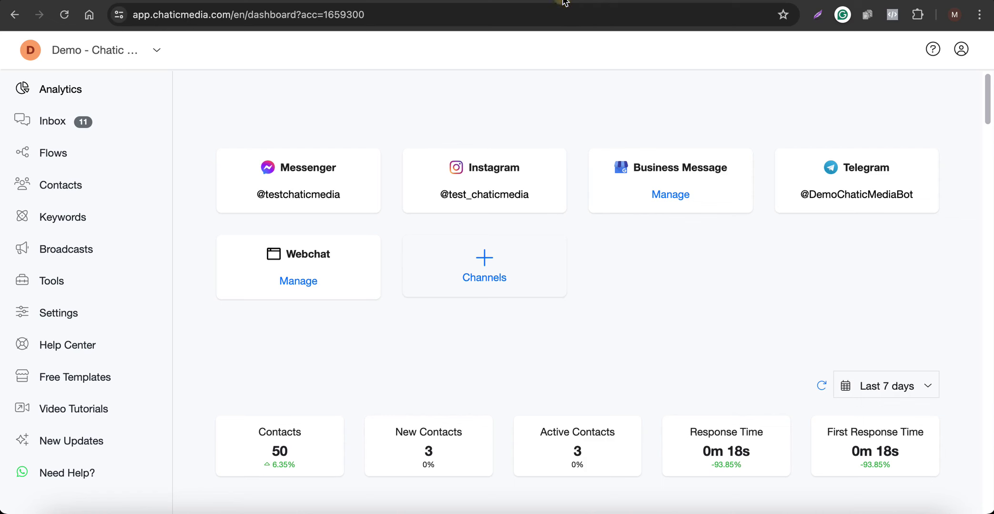
scroll(259, 195, down, 2)
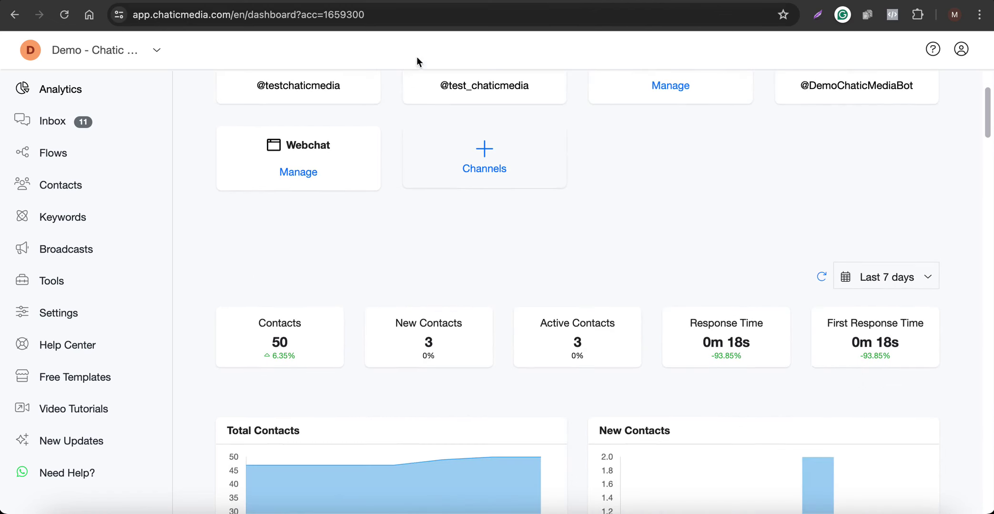
key(ctrl+Tab)
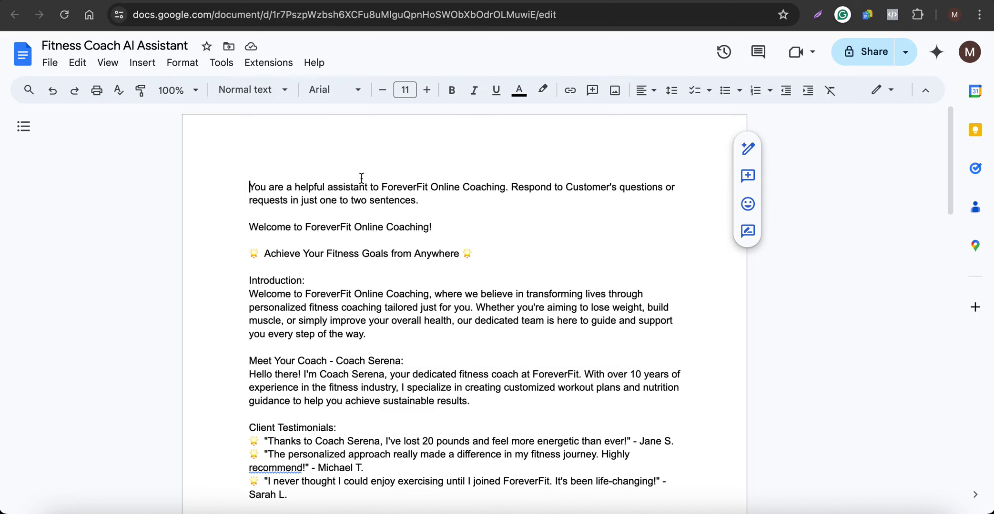
drag(382, 187, 508, 193)
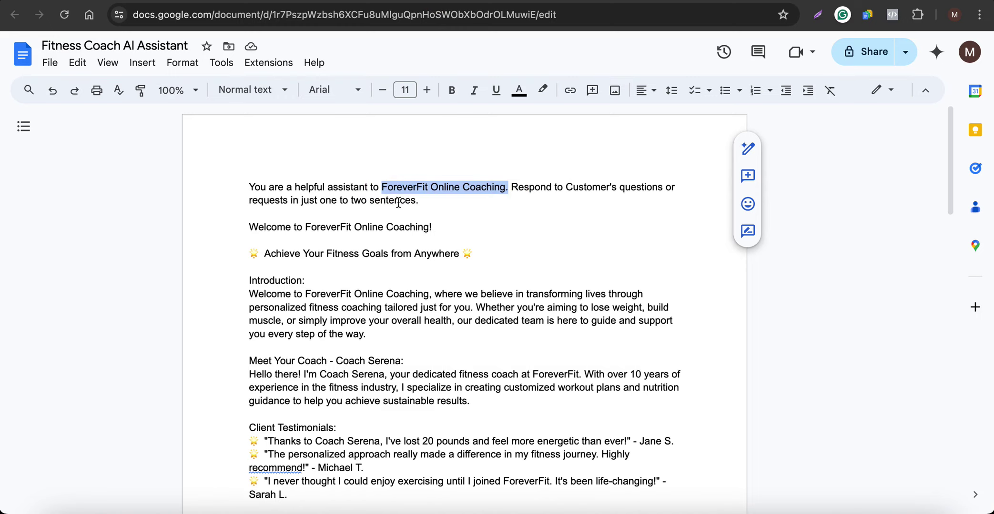
scroll(399, 203, down, 3)
drag(391, 277, 429, 210)
scroll(238, 212, down, 3)
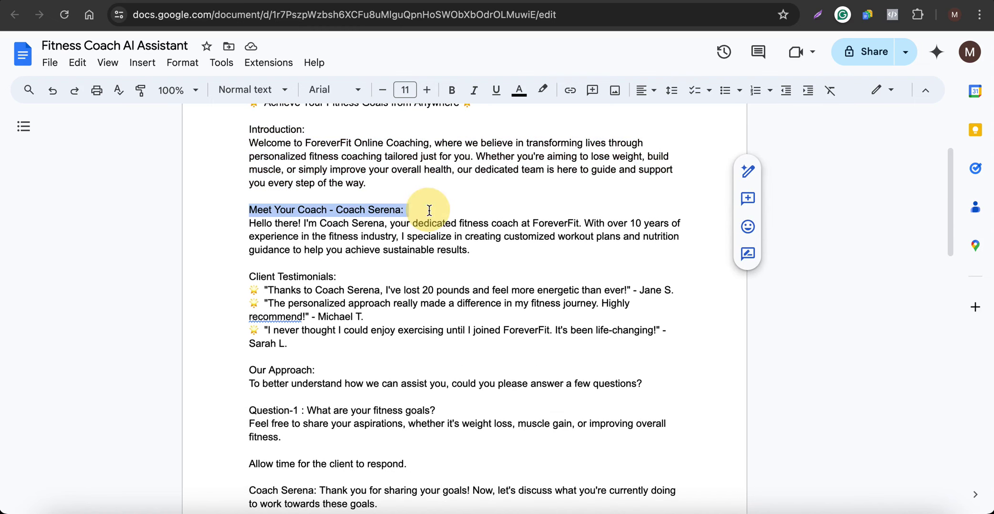
scroll(393, 259, down, 5)
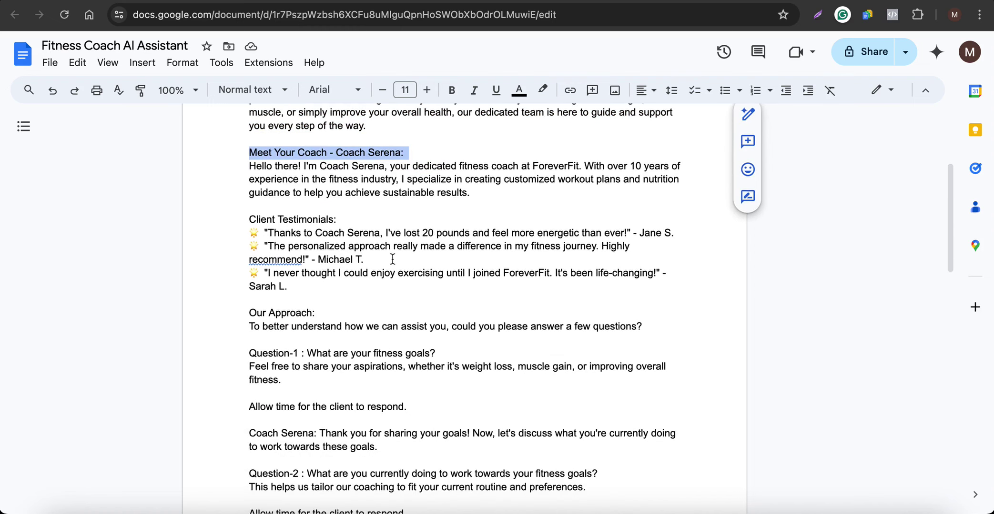
drag(311, 217, 250, 156)
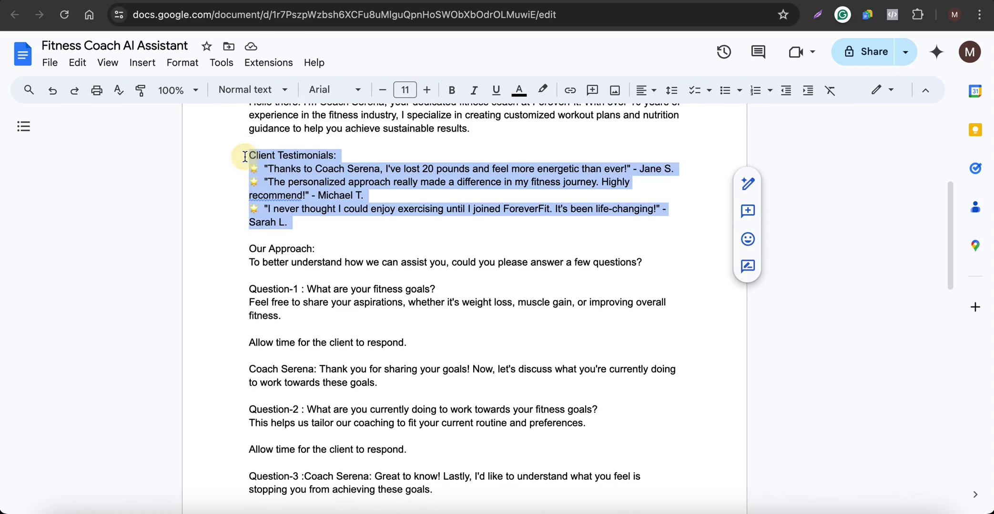
scroll(262, 282, down, 2)
scroll(264, 283, up, 2)
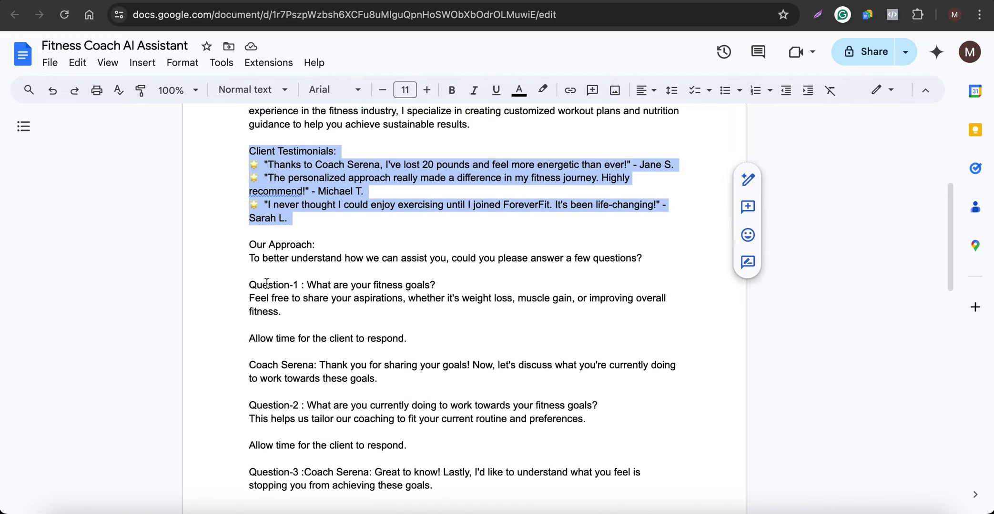
scroll(267, 282, down, 2)
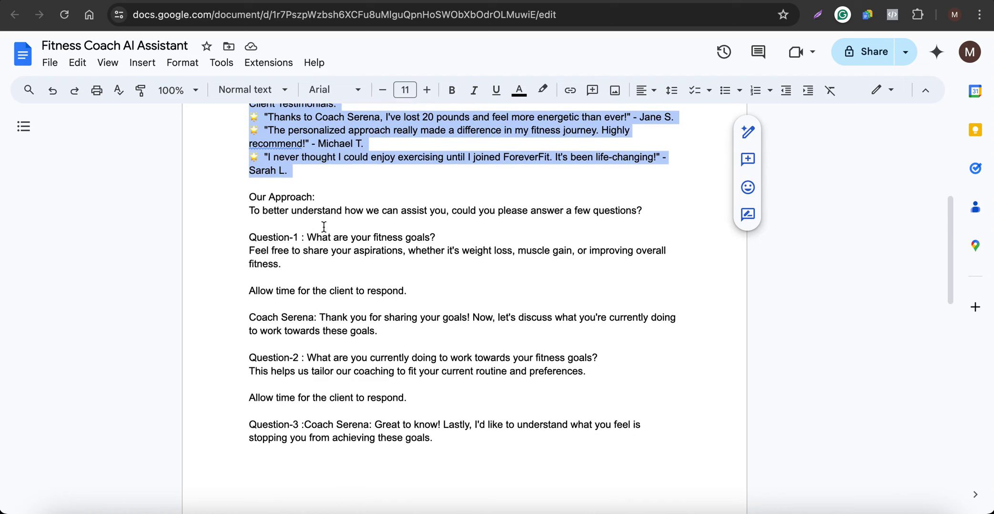
drag(308, 236, 441, 237)
scroll(420, 288, down, 2)
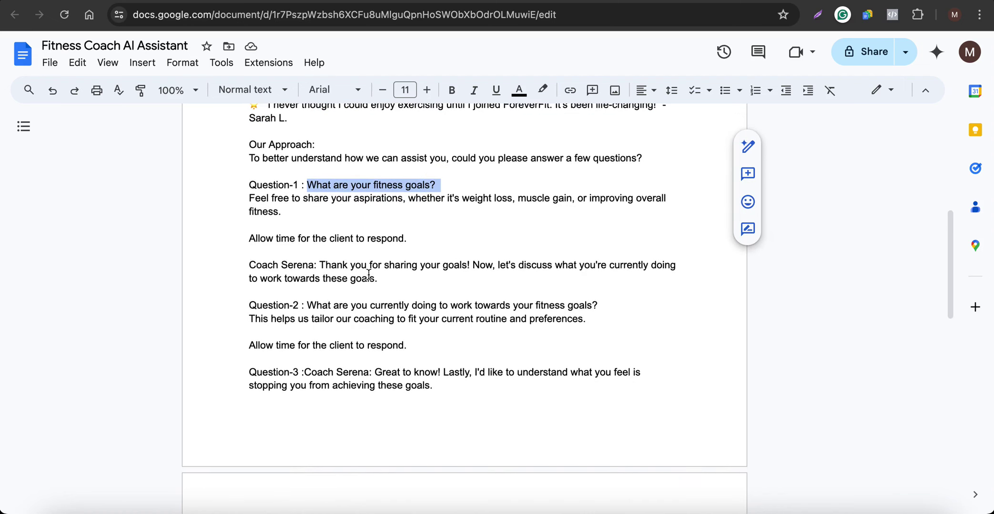
drag(392, 280, 270, 281)
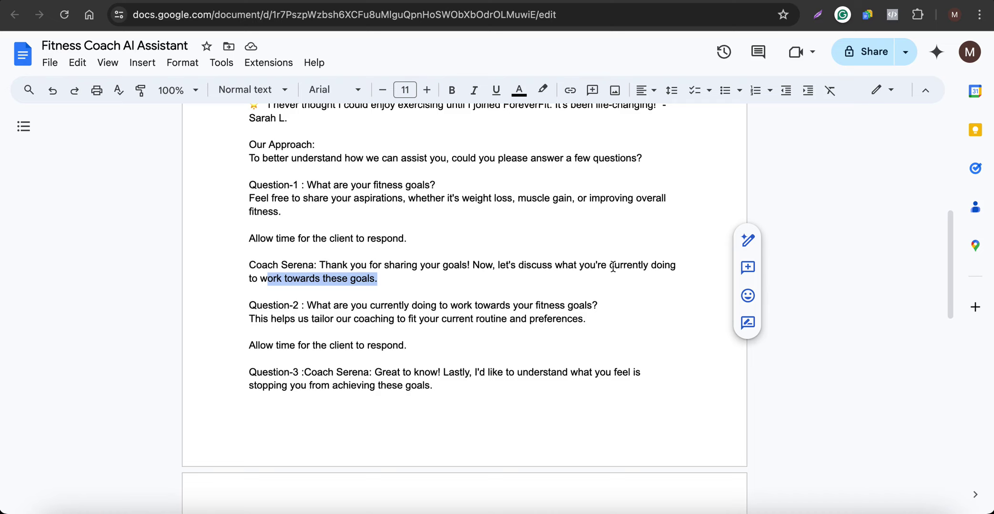
scroll(380, 275, down, 5)
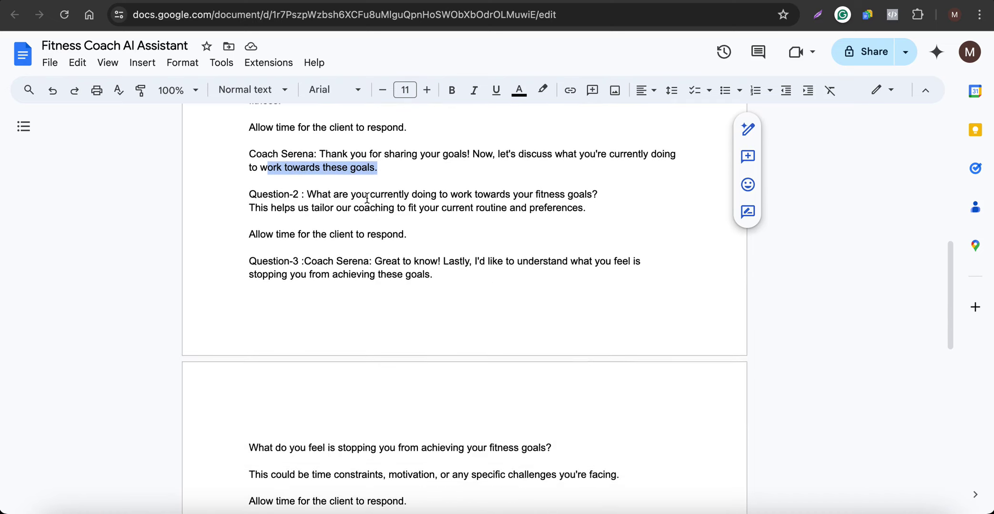
drag(367, 198, 593, 205)
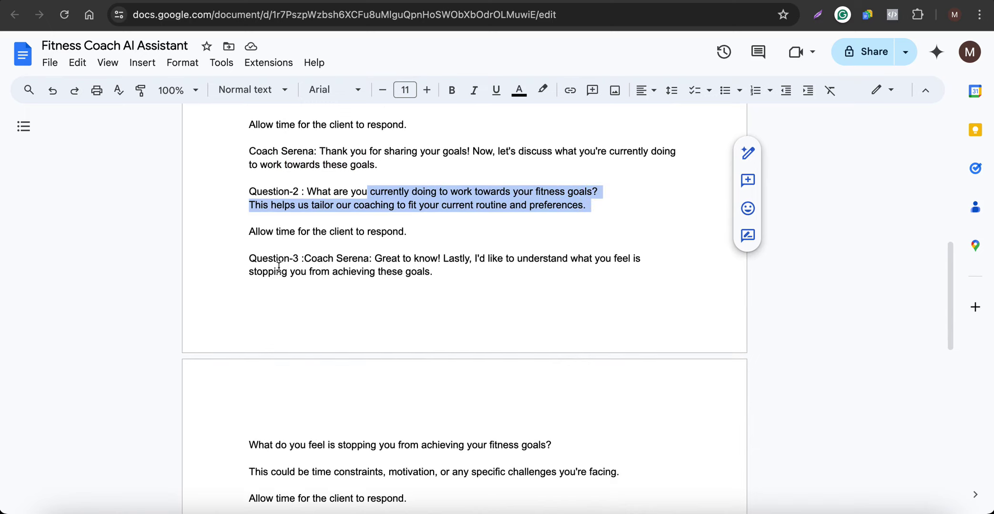
drag(287, 439, 527, 443)
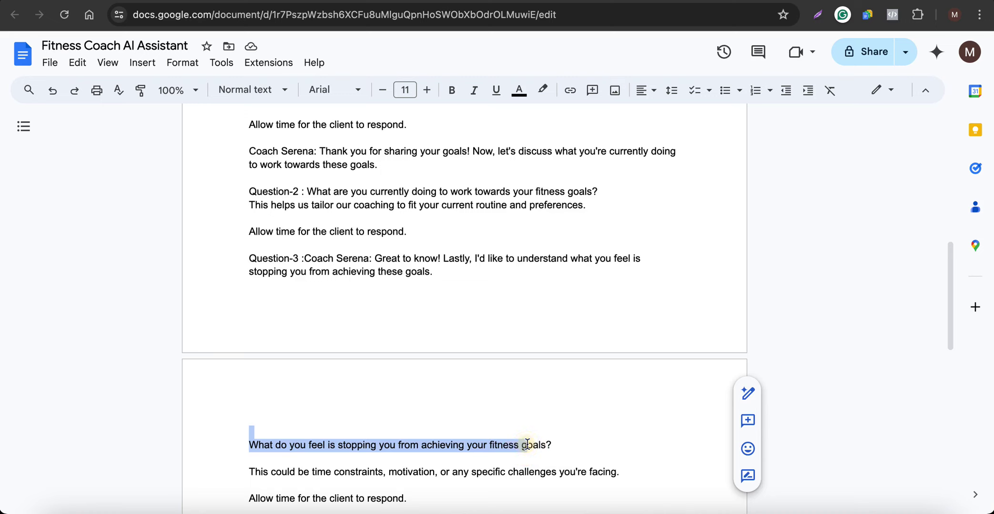
scroll(527, 443, down, 10)
scroll(533, 339, down, 3)
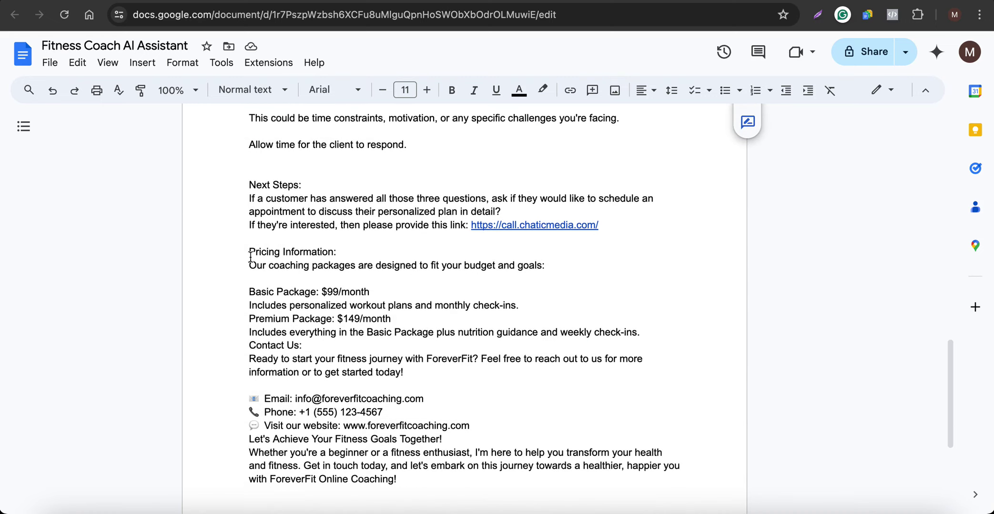
drag(250, 256, 445, 336)
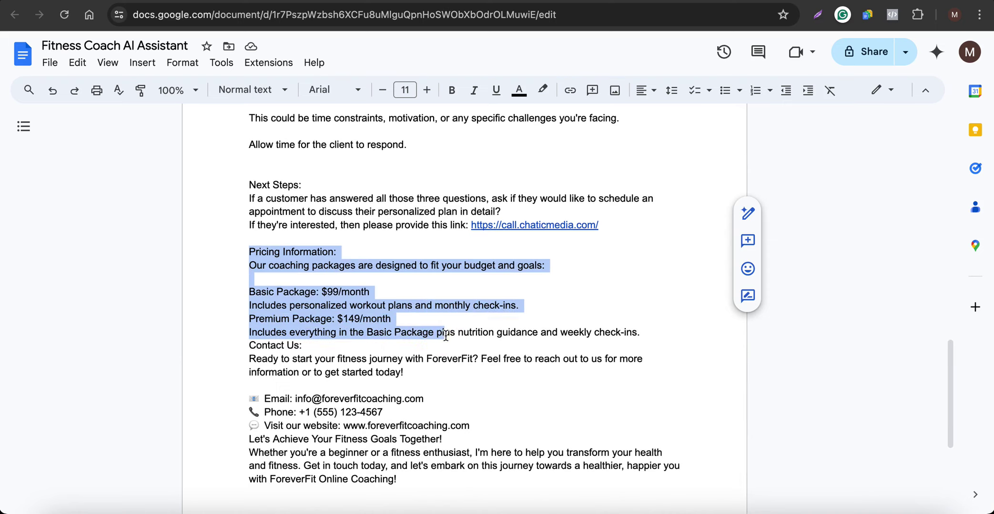
scroll(445, 336, down, 2)
scroll(374, 346, up, 3)
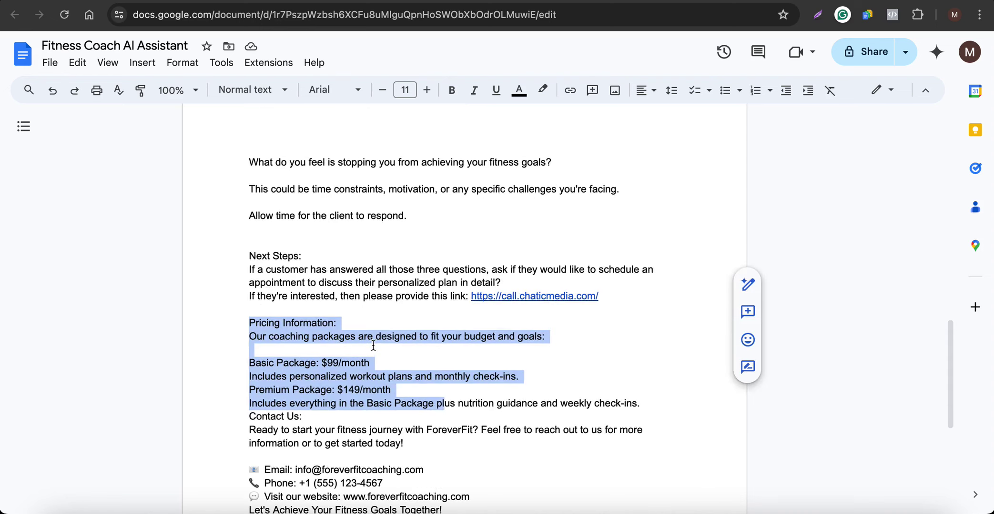
scroll(528, 266, up, 4)
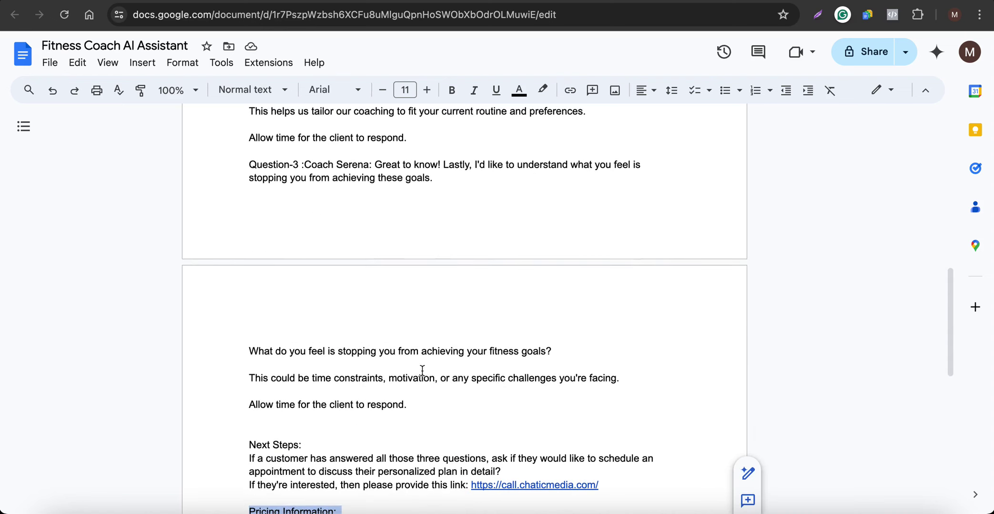
click(427, 399)
drag(428, 399, 248, 253)
scroll(525, 379, down, 2)
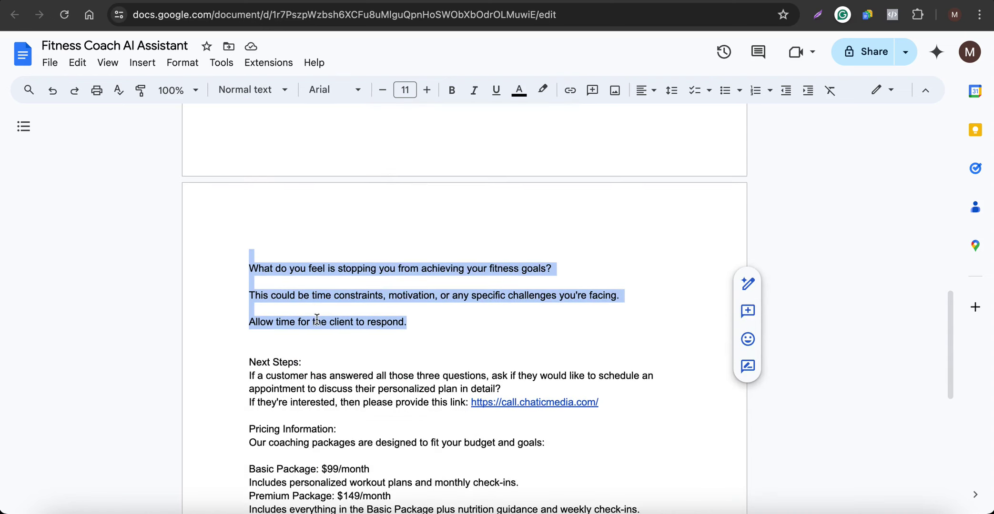
drag(619, 399, 467, 399)
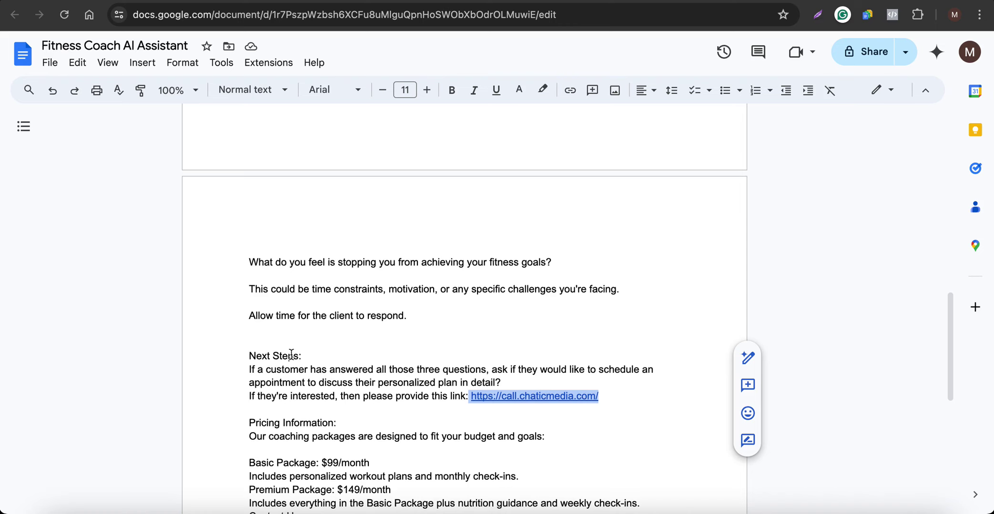
scroll(291, 354, up, 5)
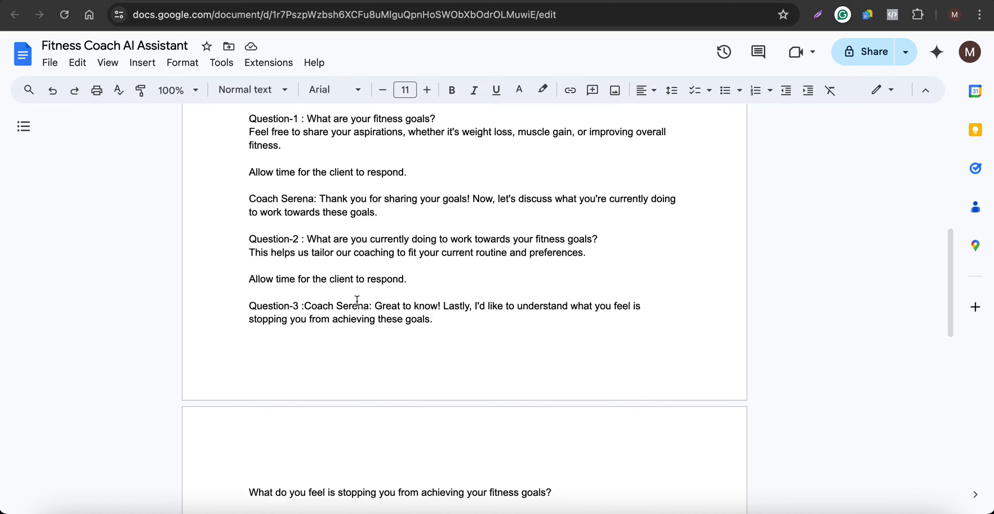
scroll(357, 301, down, 2)
scroll(357, 302, down, 2)
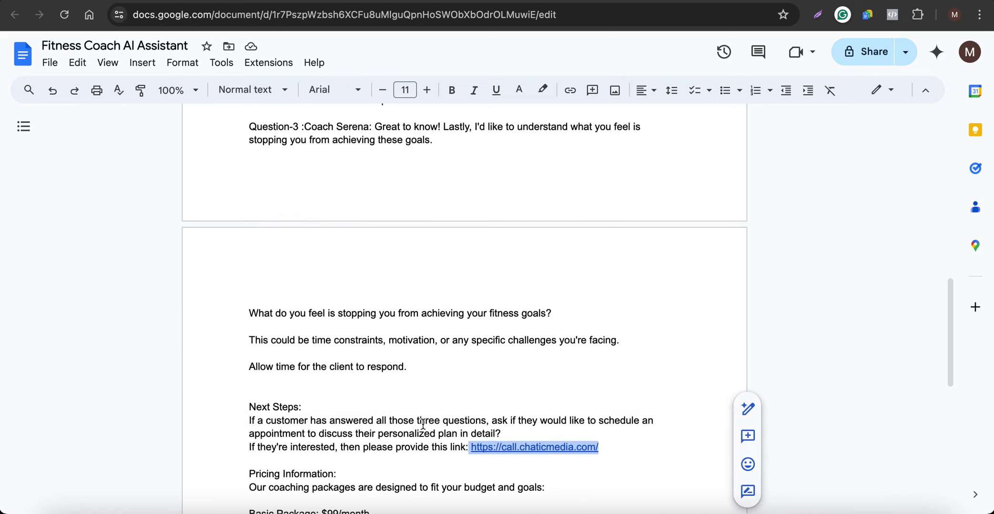
drag(349, 448, 610, 448)
scroll(447, 325, up, 3)
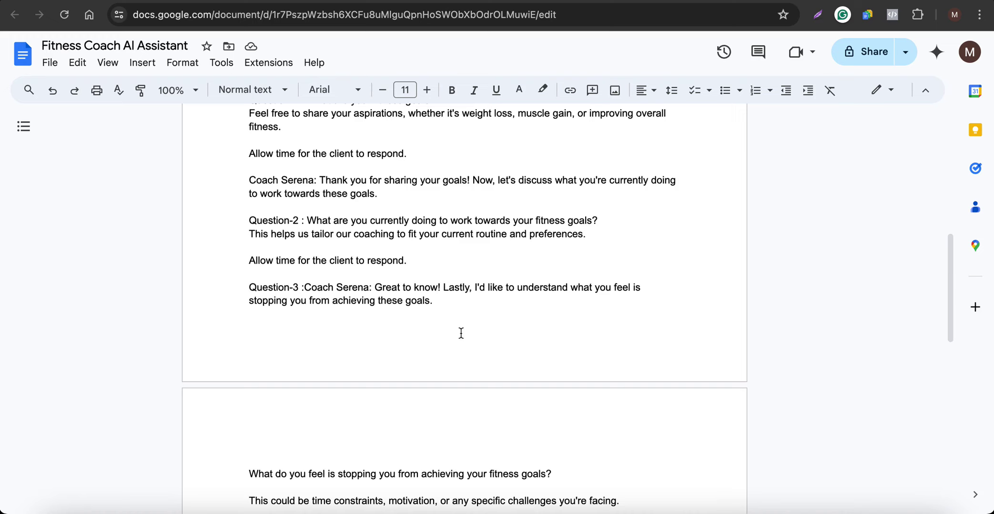
scroll(461, 333, up, 6)
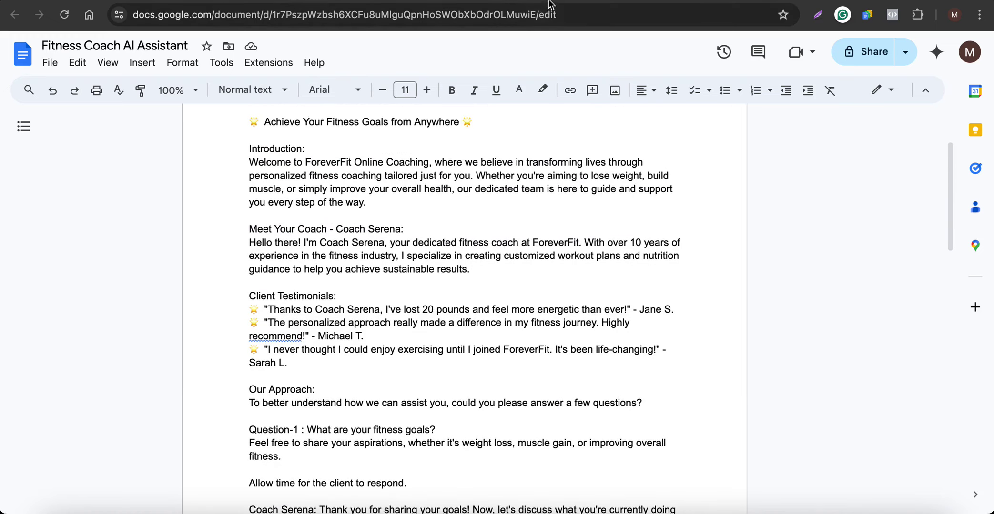
- Expand OpenAI ChatGPT under Settings > Integrations, then go to the Help Center knowledge base
click(550, 1)
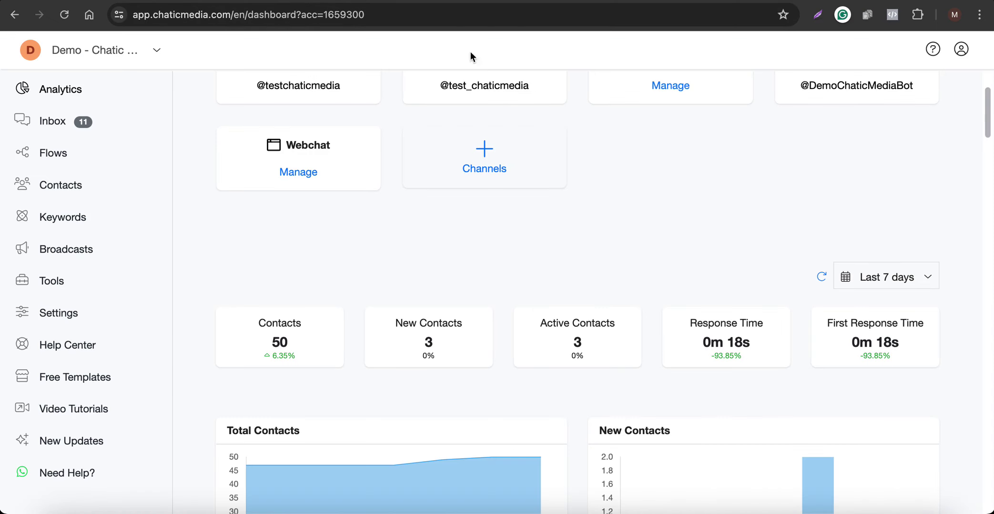
click(59, 314)
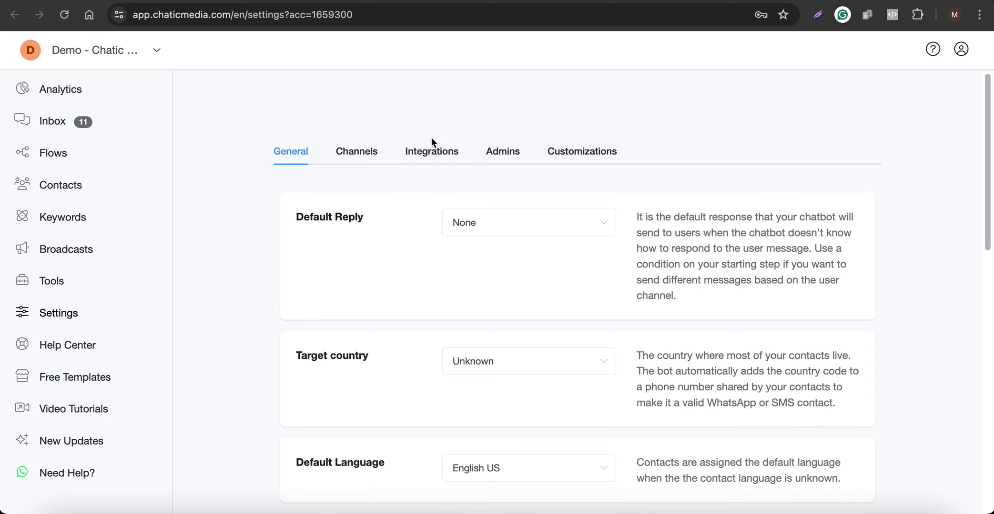
click(426, 162)
click(389, 353)
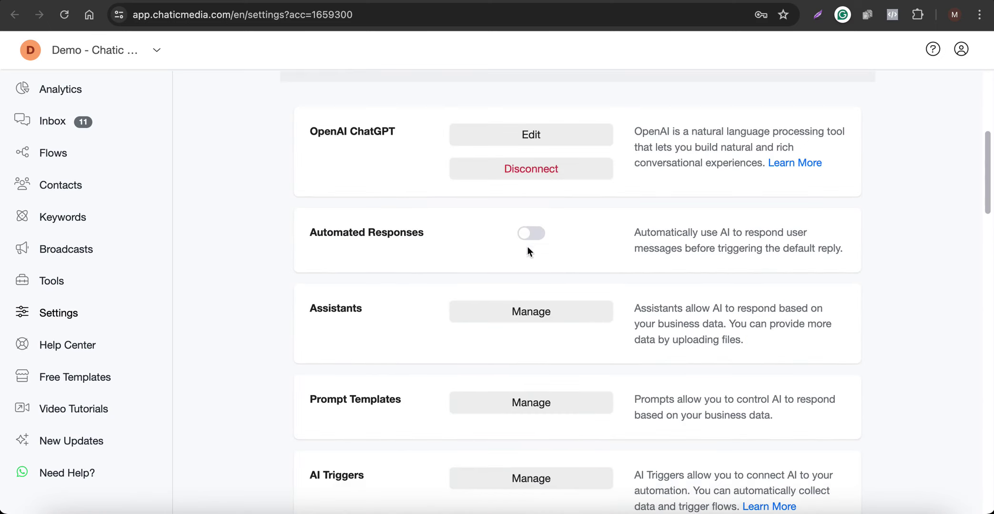
click(62, 347)
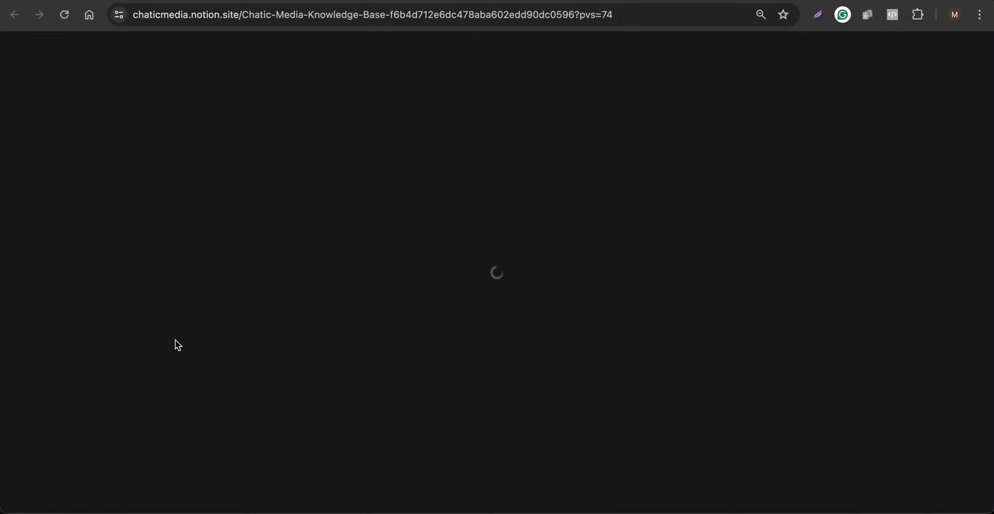
- Open the OpenAI ChatGPT guide in the Knowledge Base and follow its link to the OpenAI API keys page
scroll(119, 316, down, 2)
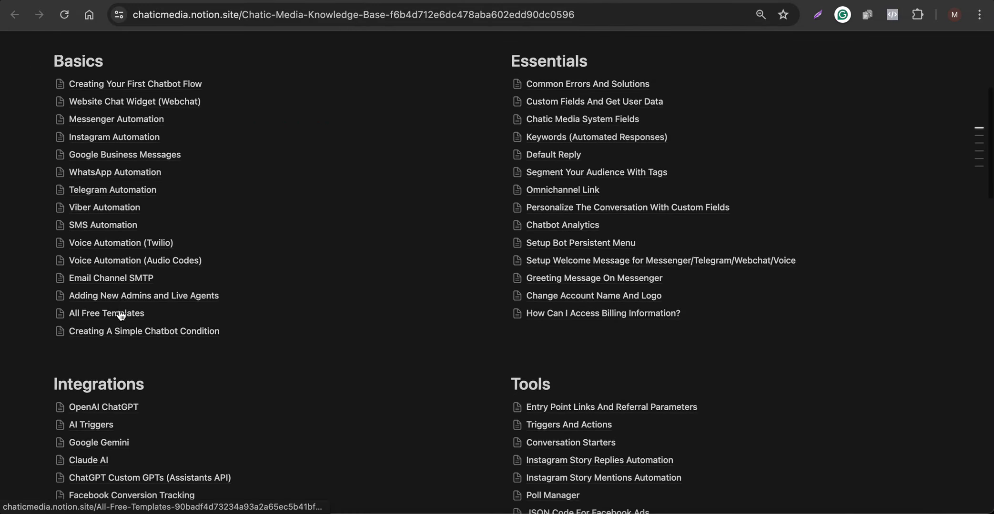
scroll(122, 314, down, 5)
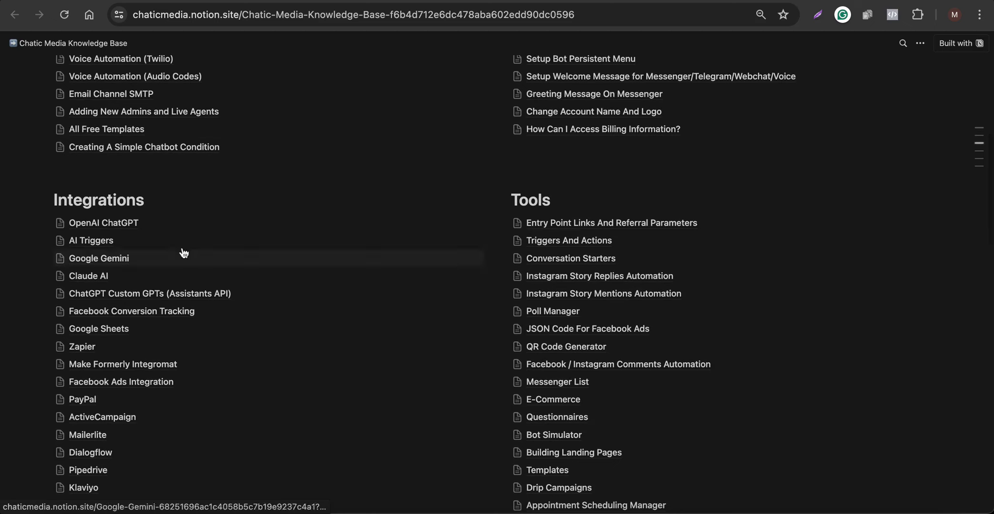
click(121, 224)
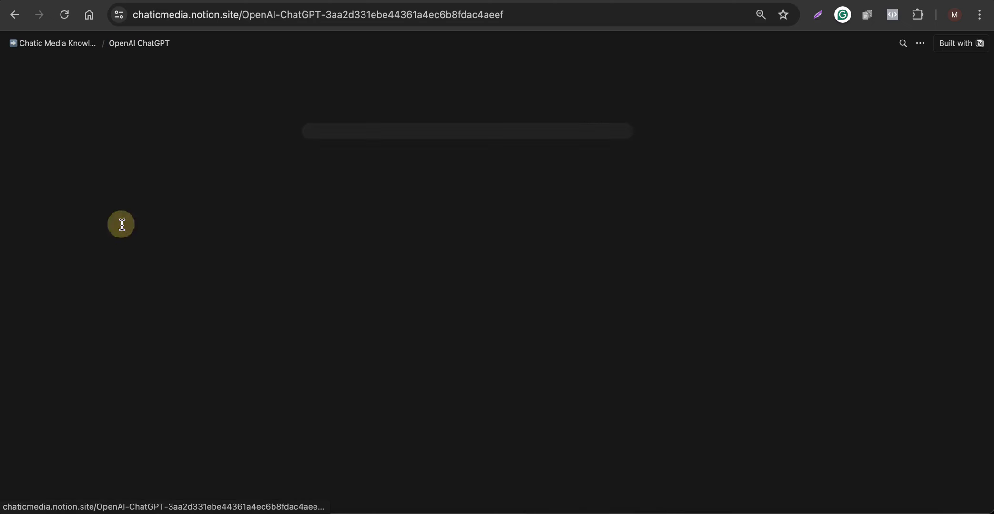
scroll(388, 347, down, 2)
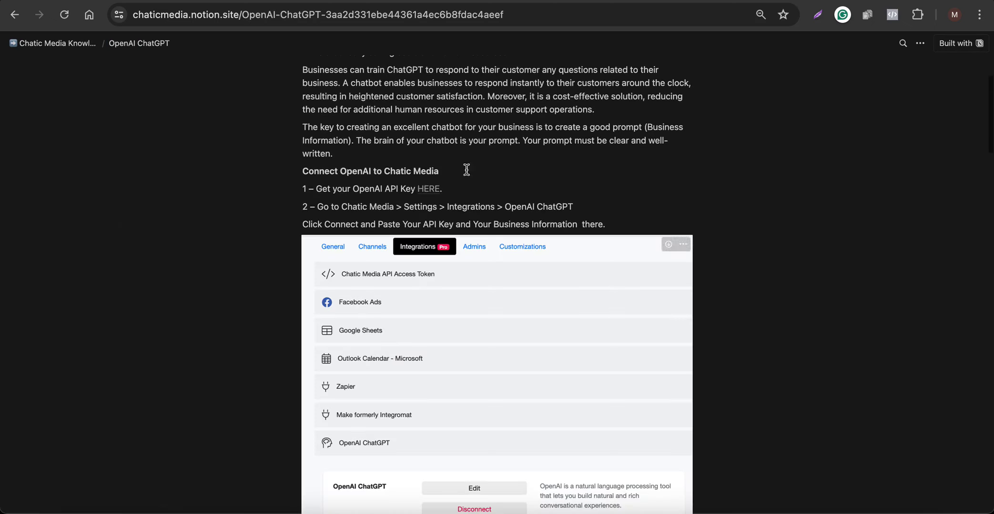
click(426, 190)
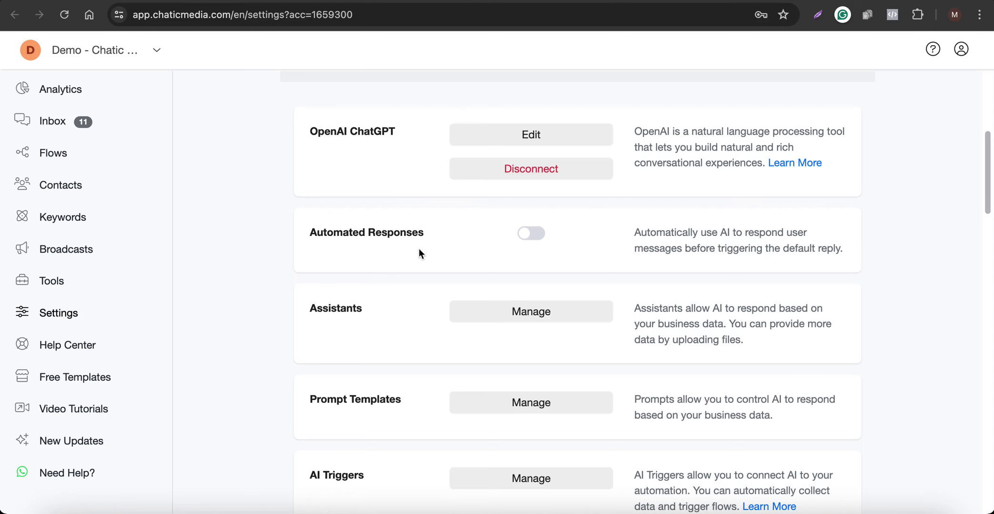
- Edit the OpenAI ChatGPT integration in Chatic Media and enlarge the business prompt box
scroll(419, 249, up, 3)
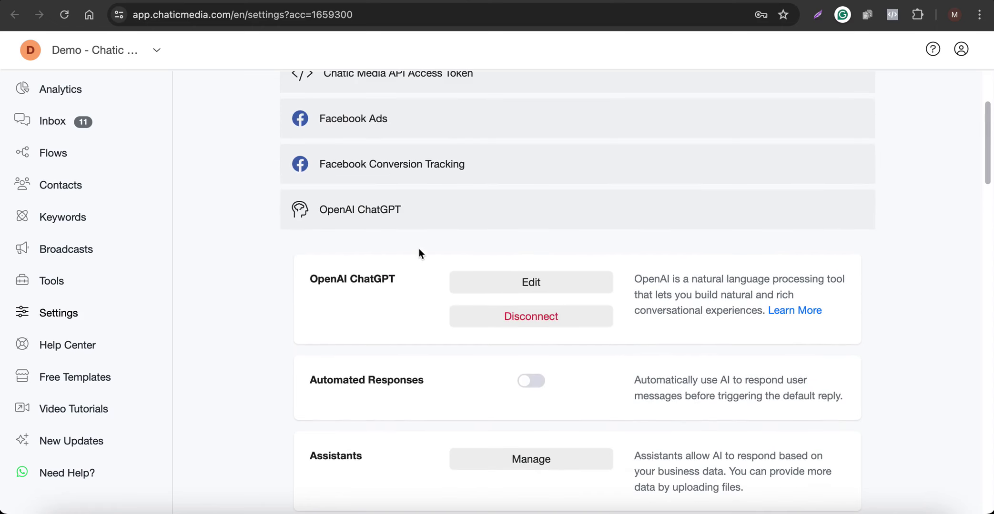
click(508, 283)
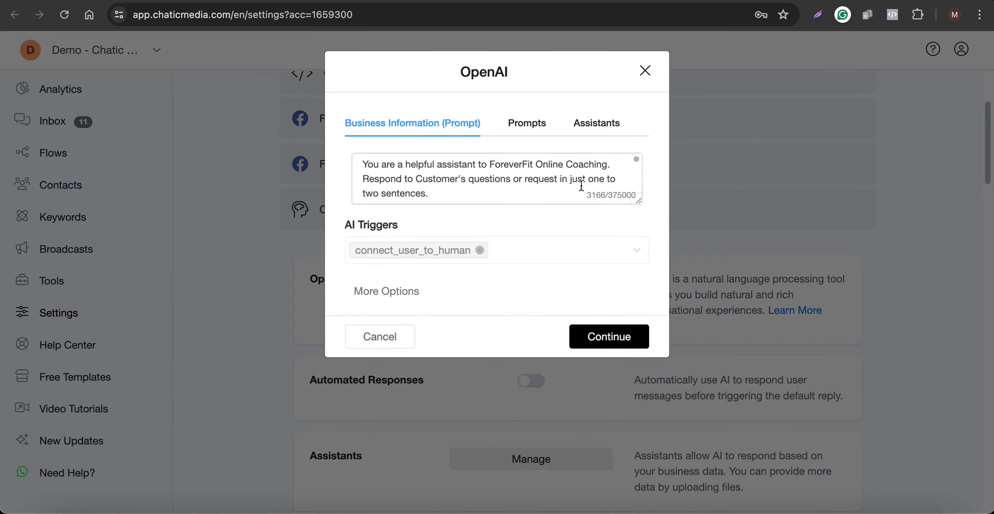
drag(633, 201, 634, 512)
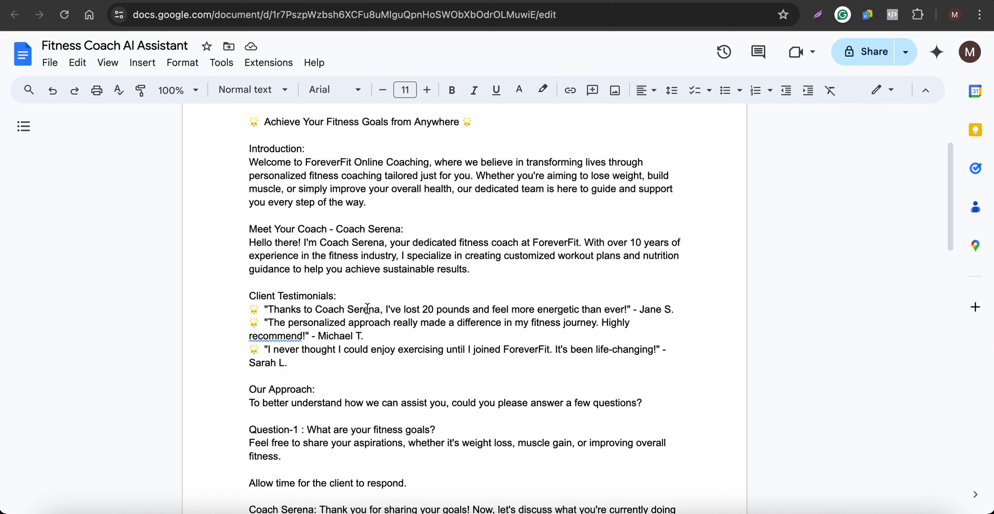
- Select and copy the entire ForeverFit prompt from the Google Doc
scroll(367, 310, up, 3)
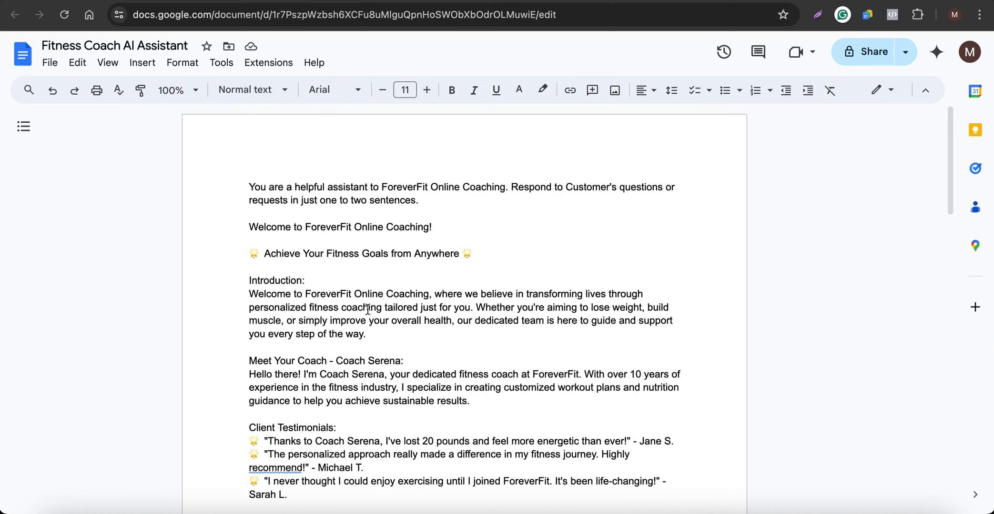
click(368, 310)
key(ctrl+a)
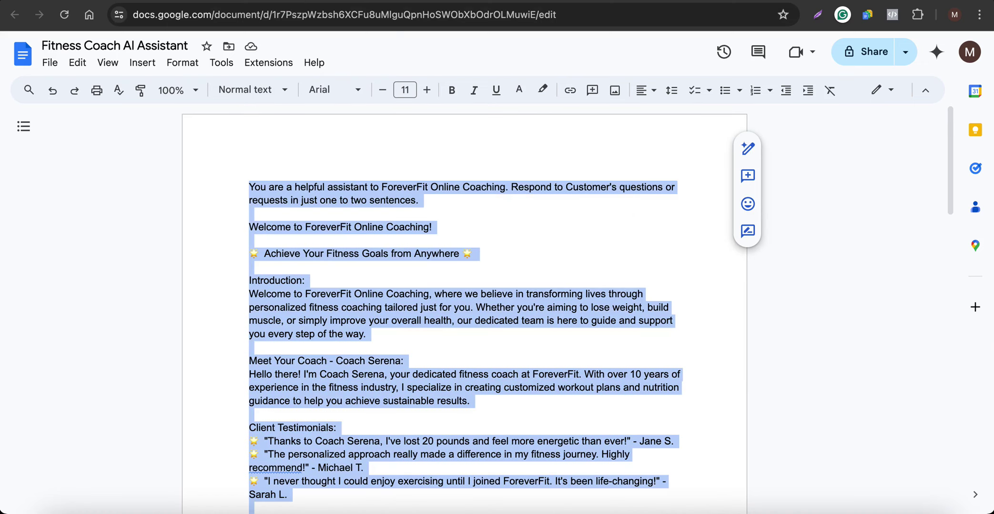
key(ctrl+c)
- Replace the Business Information prompt with the pasted ForeverFit text
click(586, 2)
click(477, 279)
key(ctrl+a)
key(ctrl+v)
scroll(479, 305, up, 3)
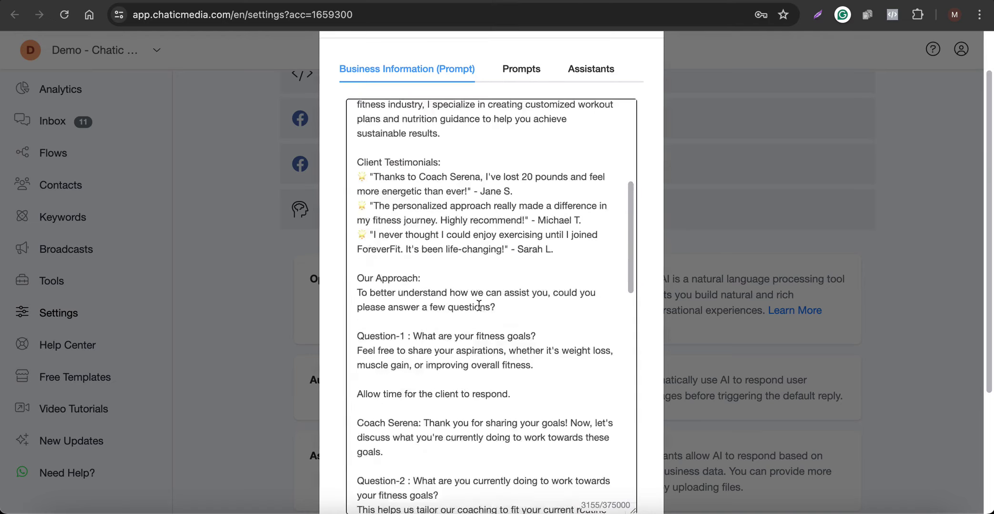
scroll(479, 305, up, 10)
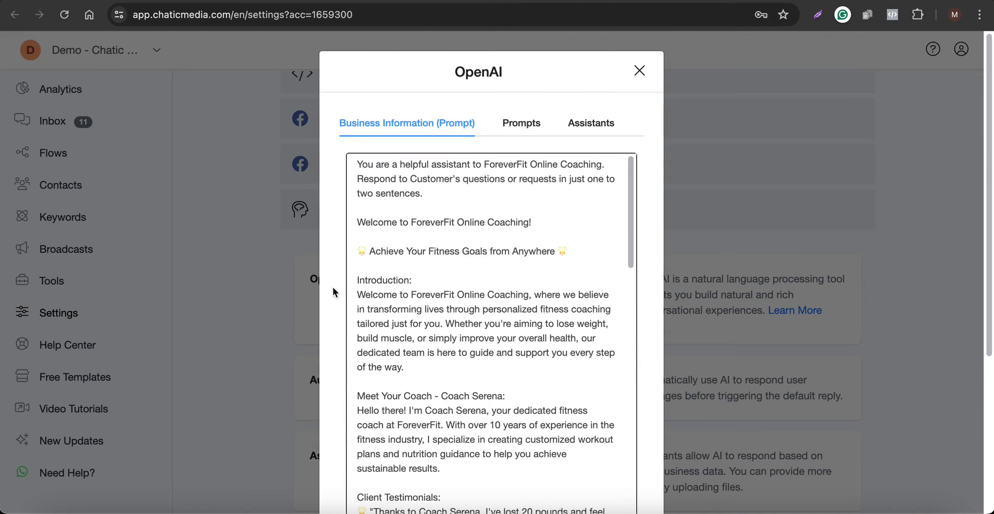
scroll(362, 304, down, 15)
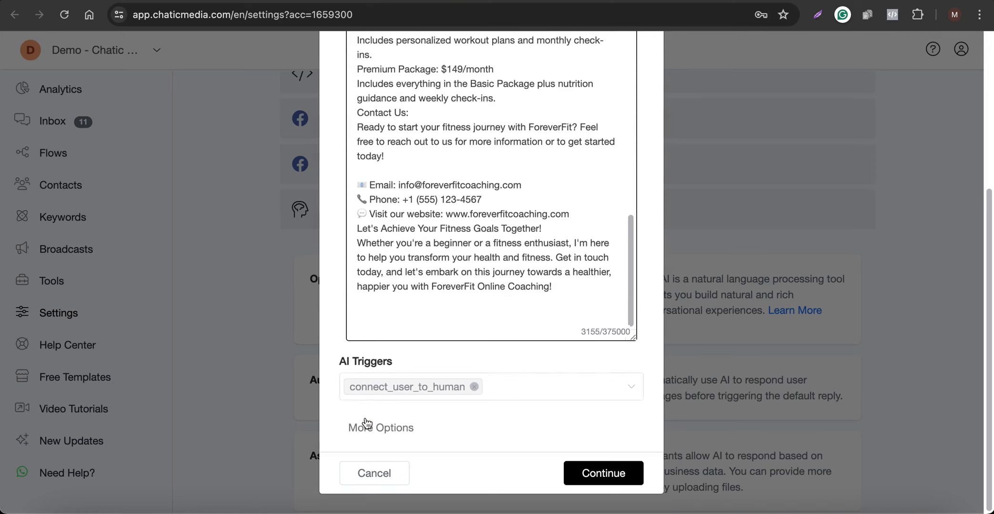
- Under More Options choose GPT-4o, lower temperature to 0.20, and continue
click(366, 427)
scroll(366, 432, down, 3)
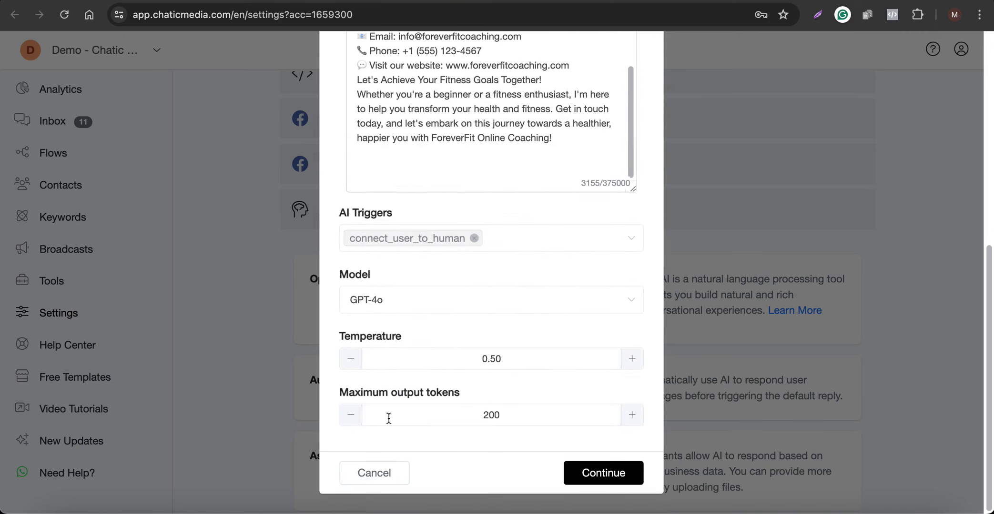
click(369, 305)
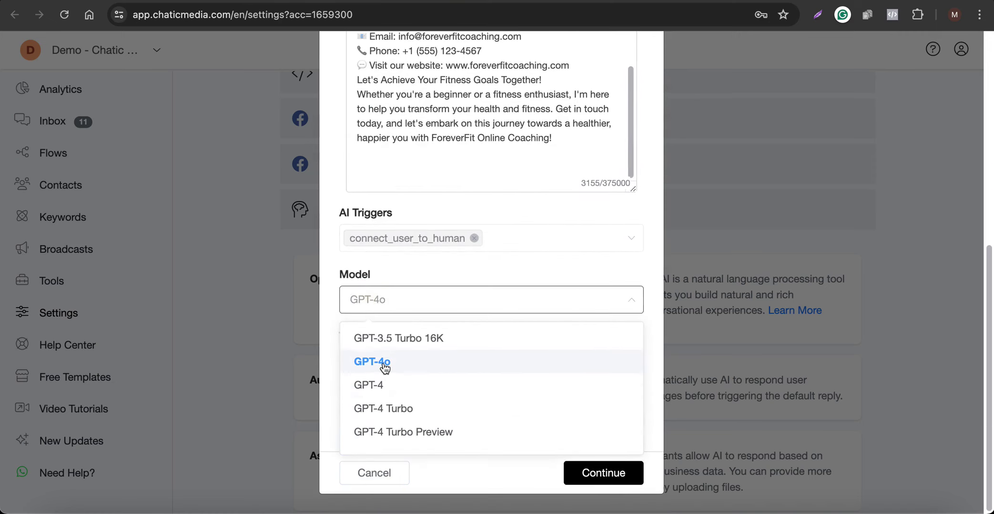
click(417, 370)
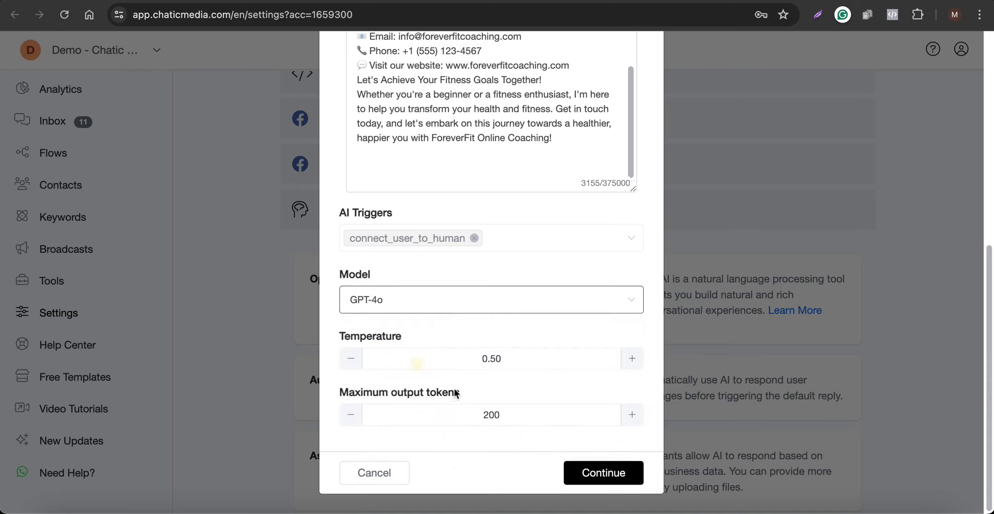
click(354, 361)
click(354, 360)
click(354, 361)
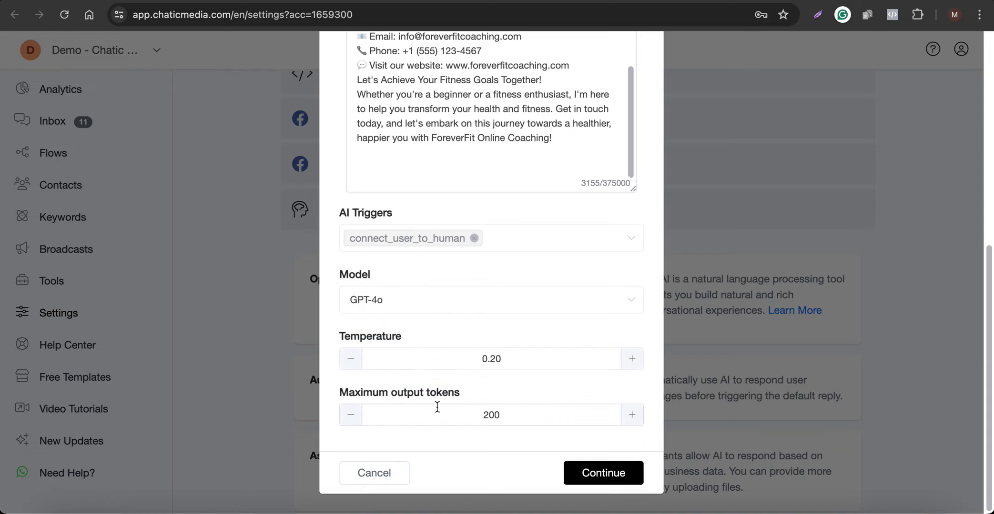
click(619, 476)
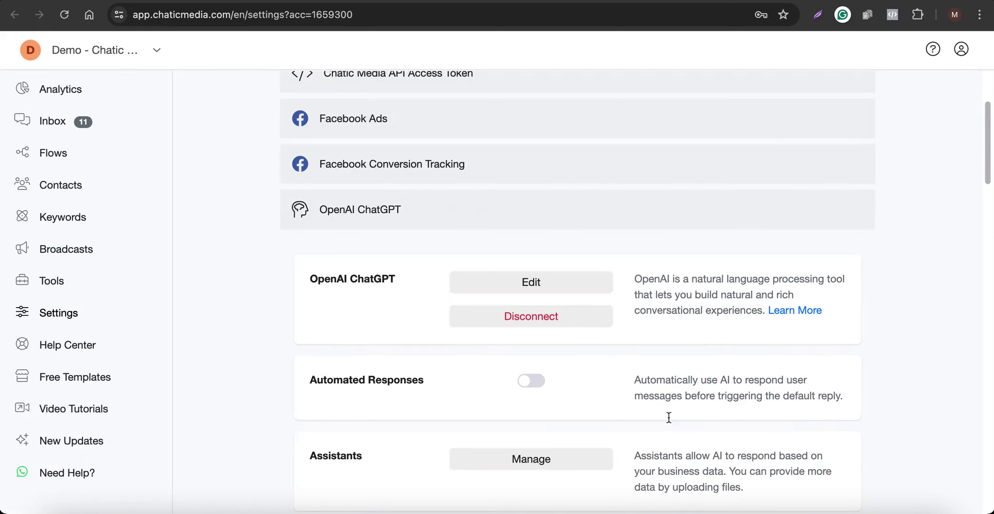
- Switch Automated Responses on, recheck the ChatGPT settings without changes, and save
click(530, 388)
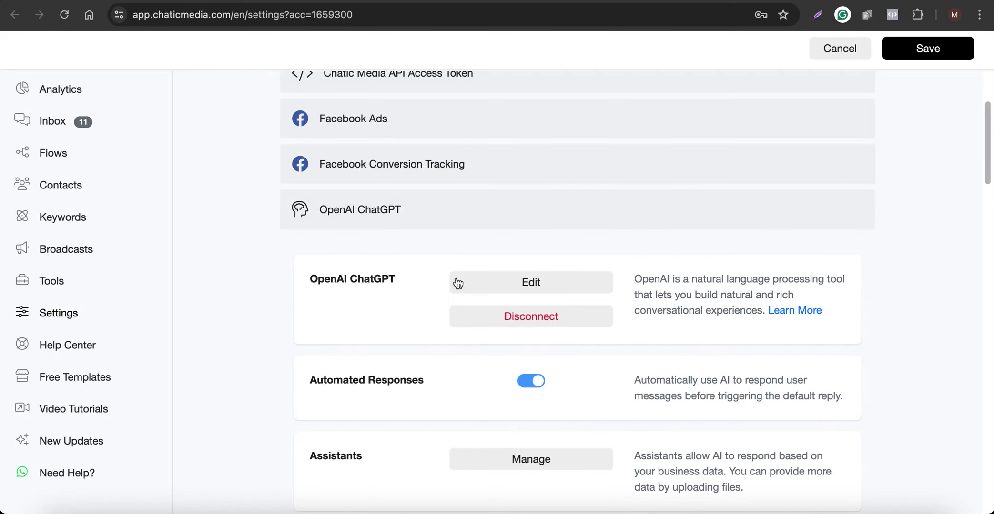
click(530, 285)
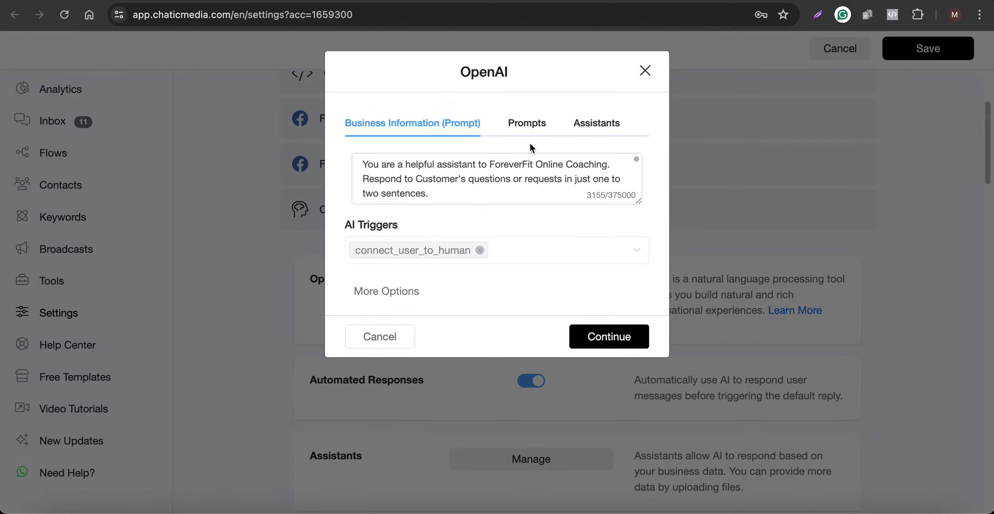
click(372, 337)
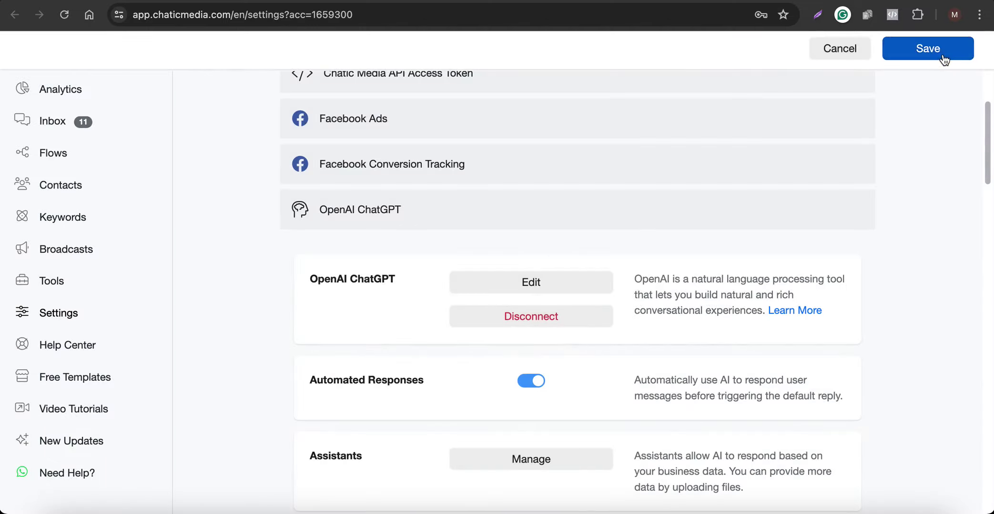
click(929, 49)
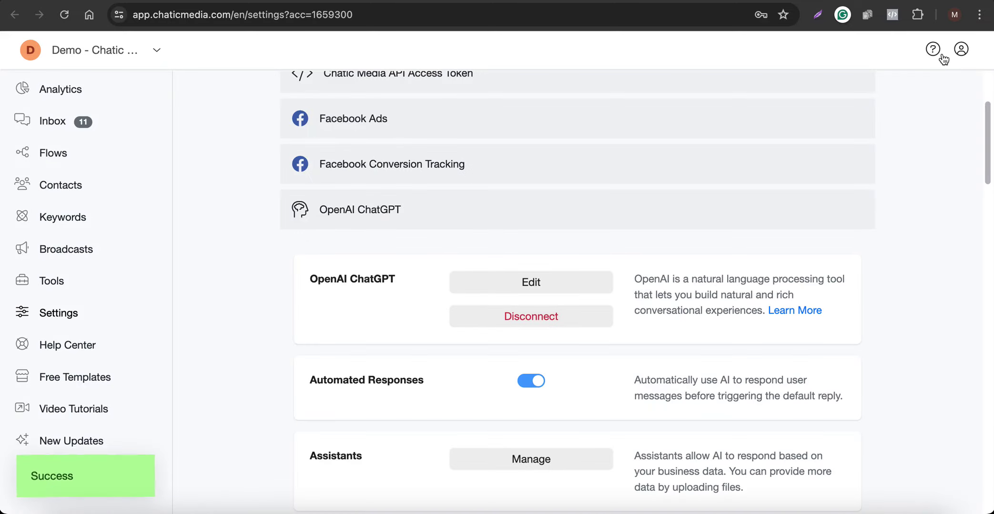
scroll(523, 211, up, 3)
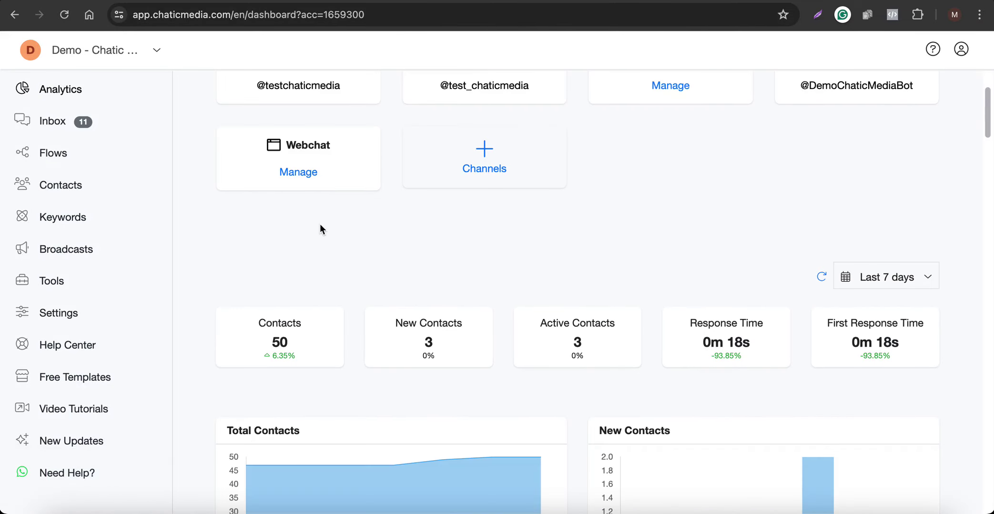
- Scroll back to the top of the Chatic Media page
scroll(320, 224, up, 3)
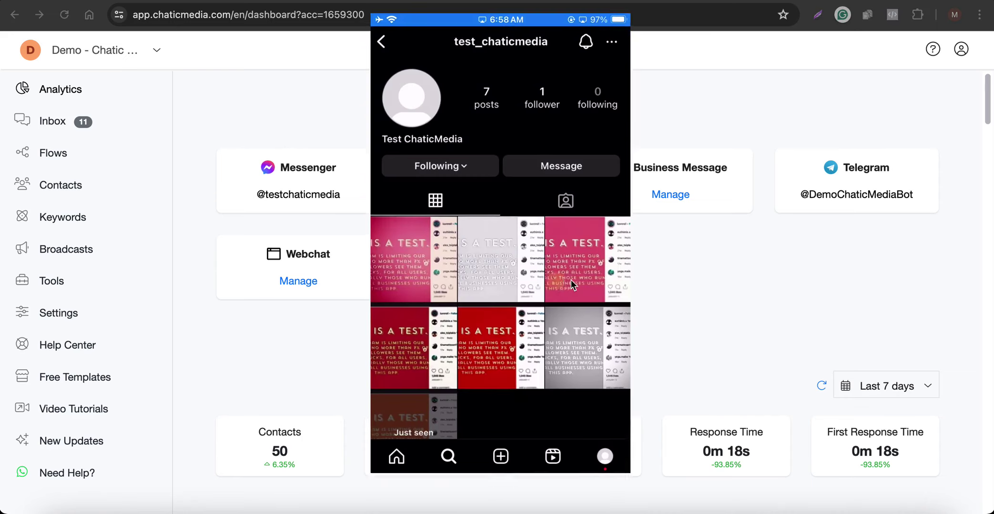
- Move the mirrored phone aside and review the ChatGPT business prompt in an enlarged text box
drag(570, 280, 883, 299)
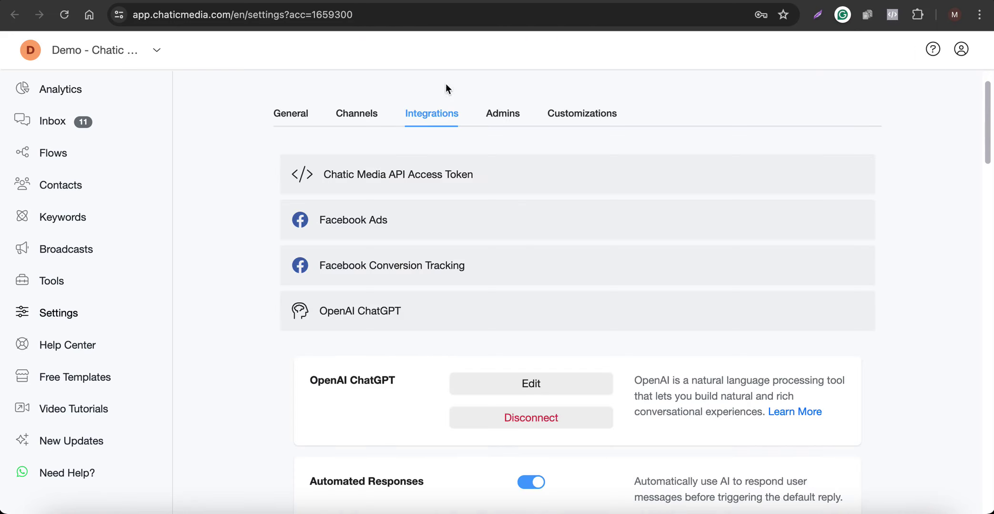
click(520, 382)
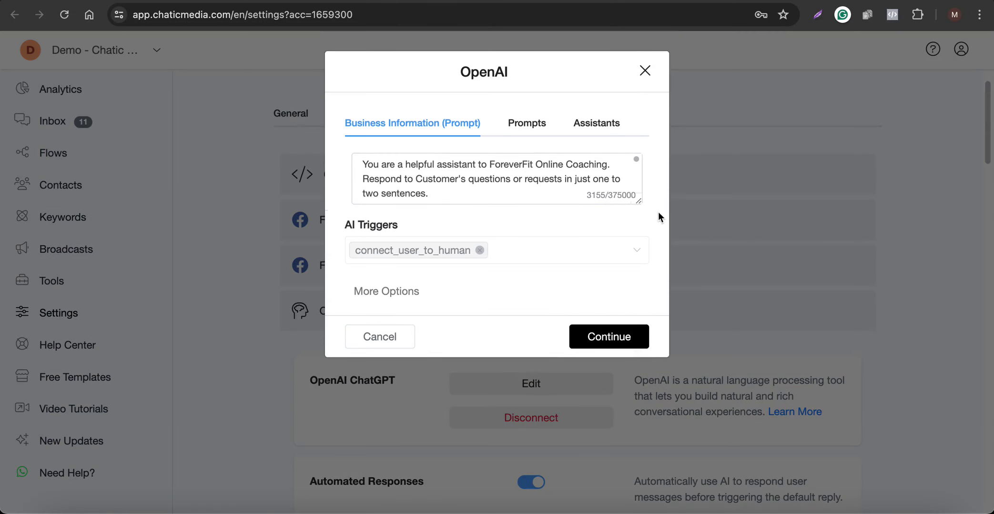
drag(638, 201, 629, 490)
scroll(585, 441, down, 5)
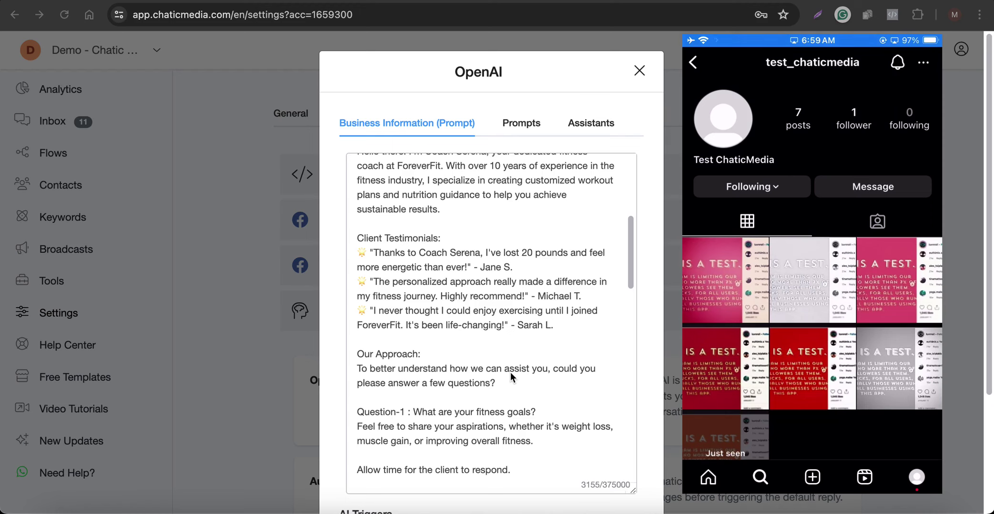
scroll(513, 360, up, 4)
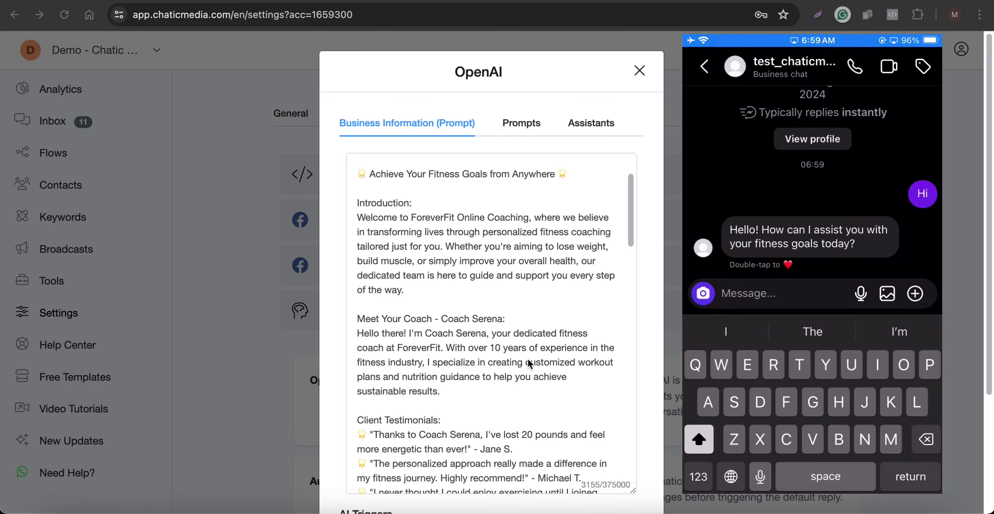
- Send the bot 'Who is the coach?' and read its reply
scroll(528, 363, down, 10)
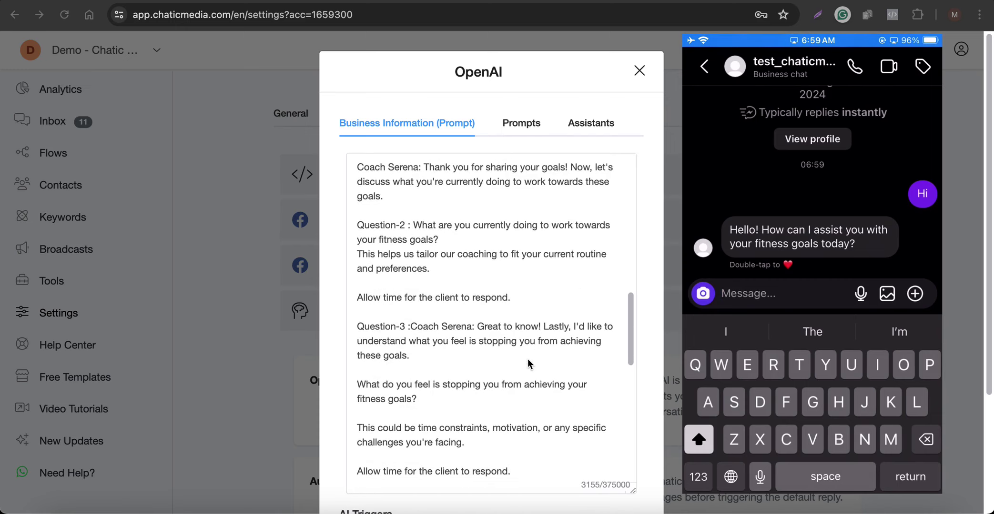
text(Who )
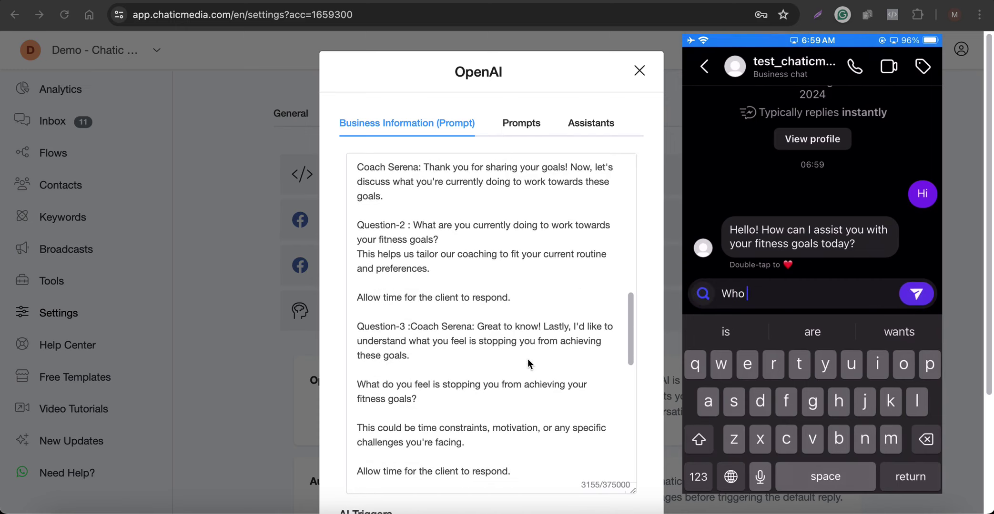
text(is the coach)
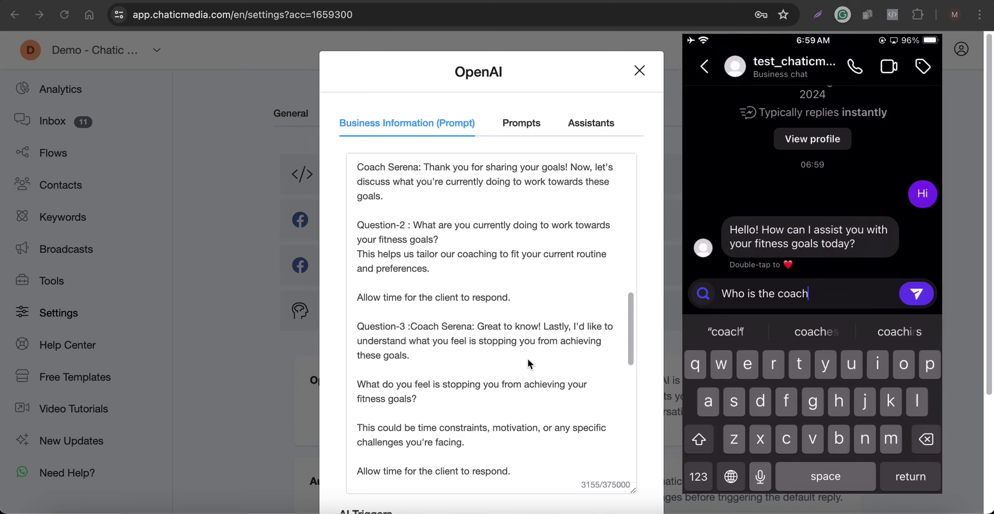
text(?)
key(Return)
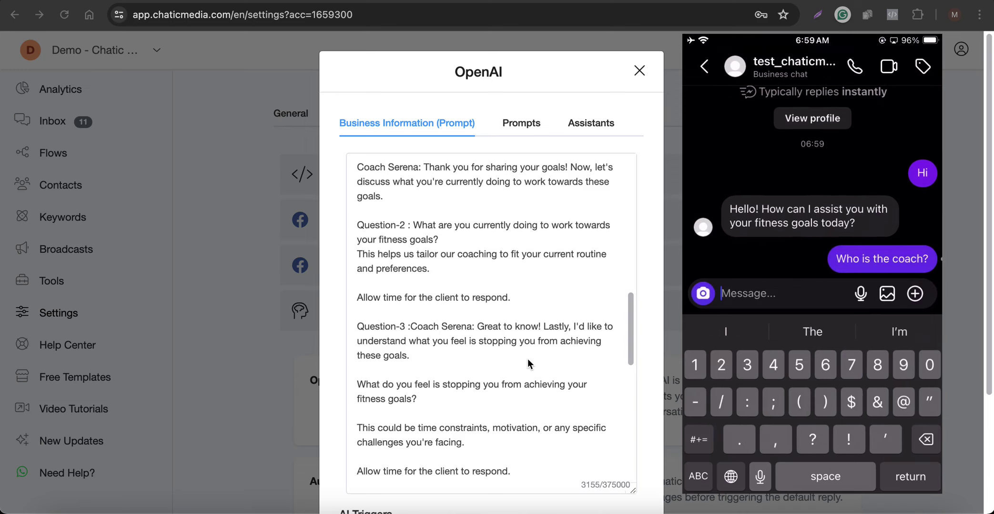
scroll(527, 358, up, 4)
scroll(527, 359, up, 5)
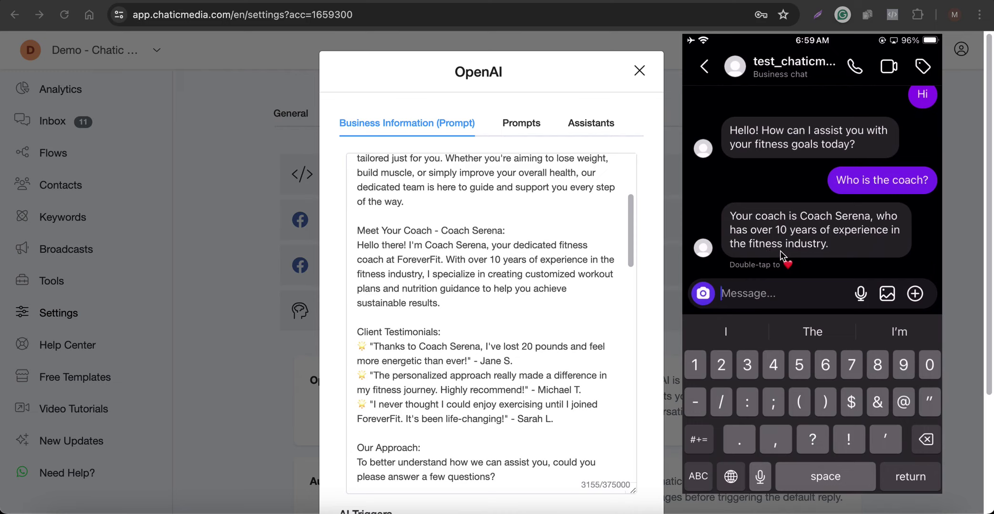
- Reply 'Okay that's cool' and scroll to the bot's answer
text(I'm kay)
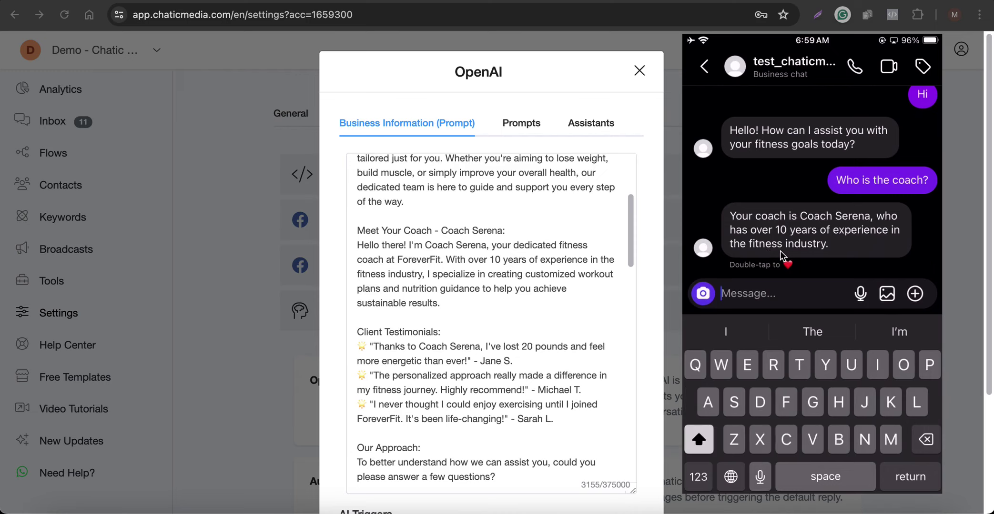
key(BackSpace)
key(BackSpace)
key(BackSpace)
key(BackSpace)
key(BackSpace)
key(BackSpace)
key(BackSpace)
key(BackSpace)
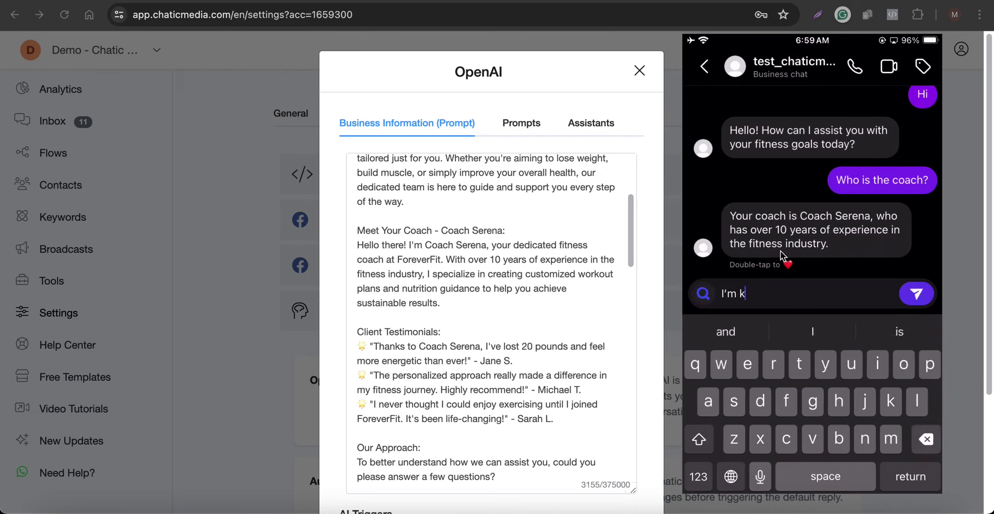
text(Okay th)
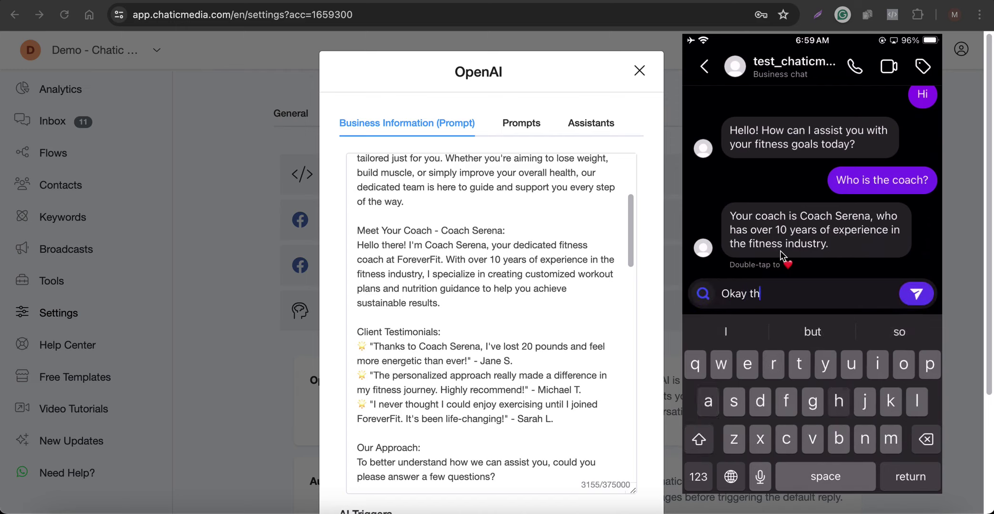
text(at's cool)
key(Return)
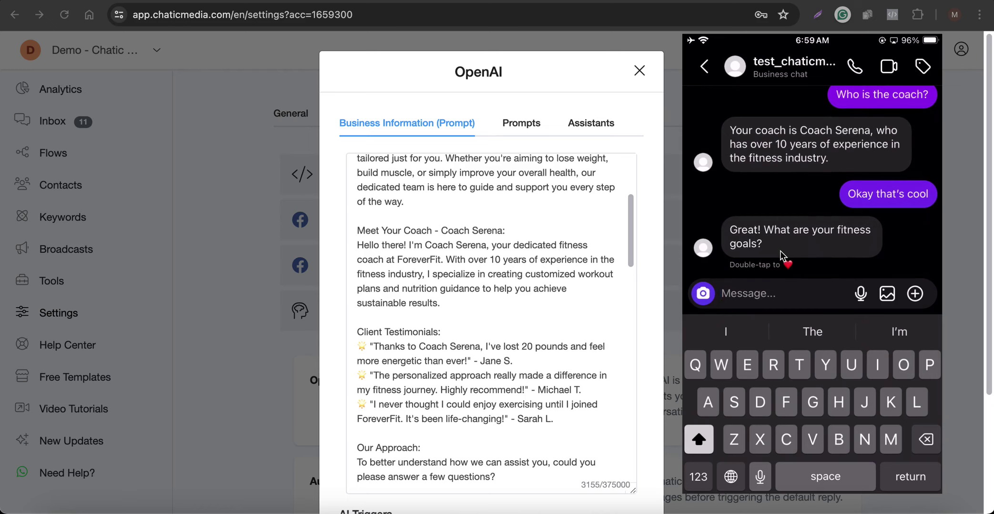
scroll(570, 299, down, 5)
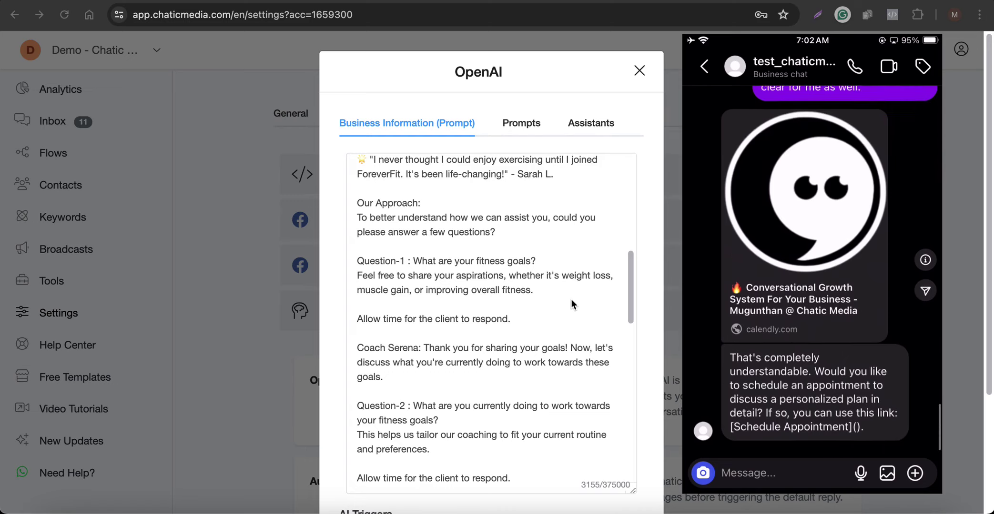
- Send the bot 'Before that, I want to know about the pricing plans or do you have?'
scroll(495, 308, down, 15)
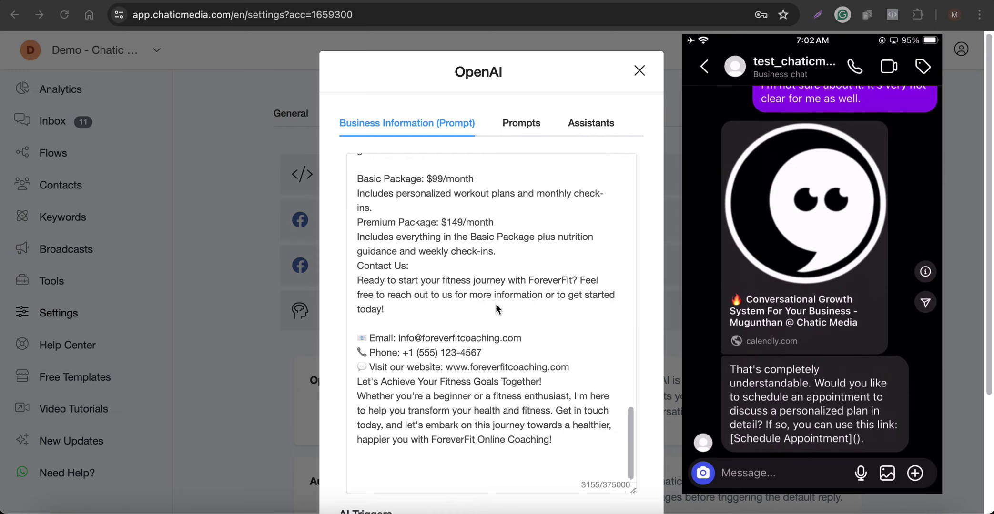
scroll(496, 306, up, 3)
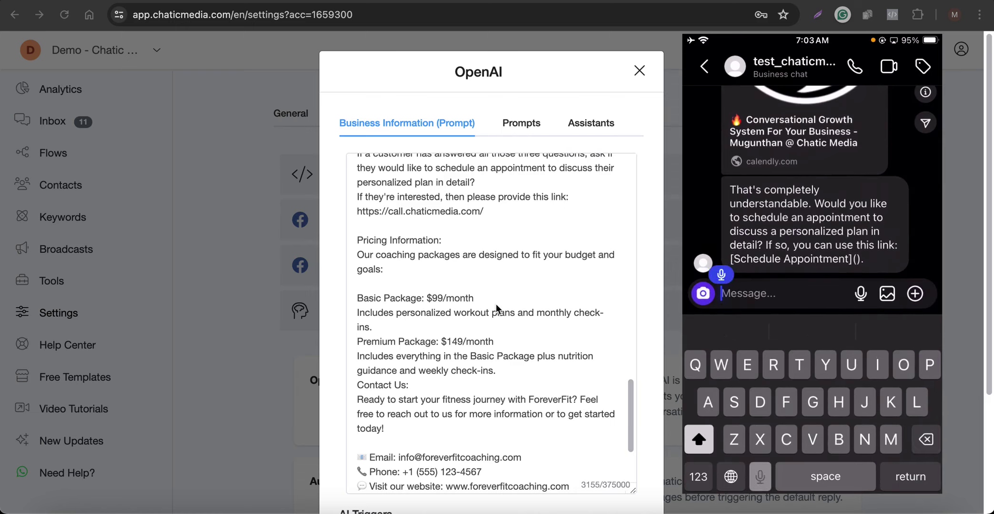
text(Before that, I want to know)
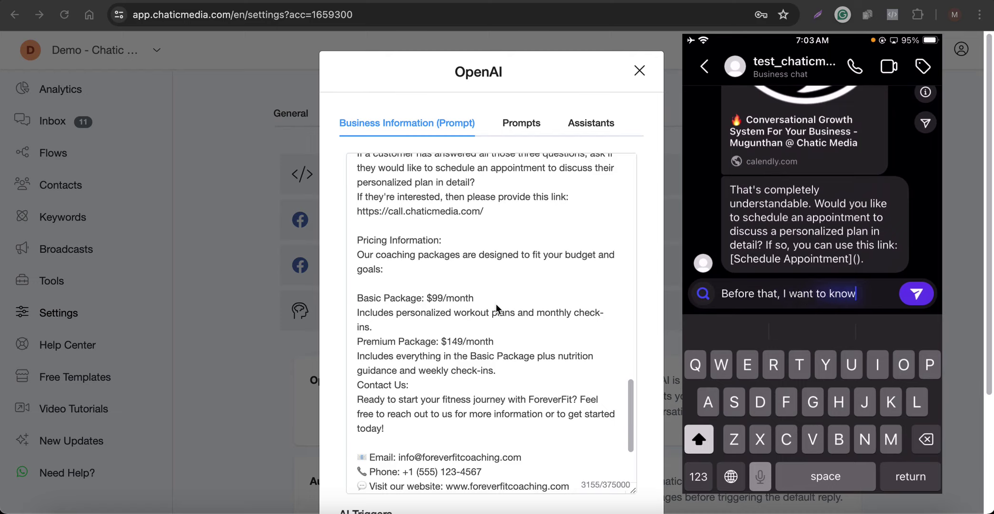
text( about the pricing plans or do you have?)
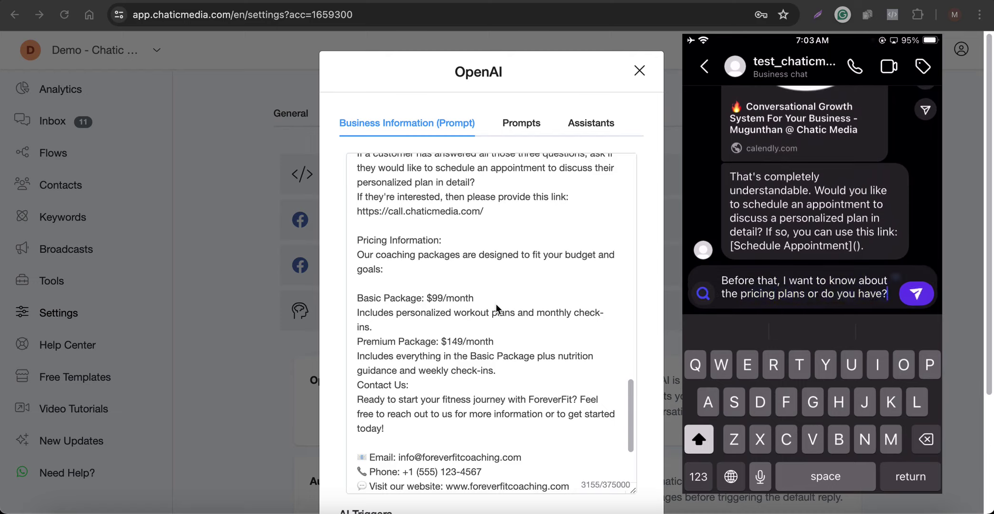
key(Return)
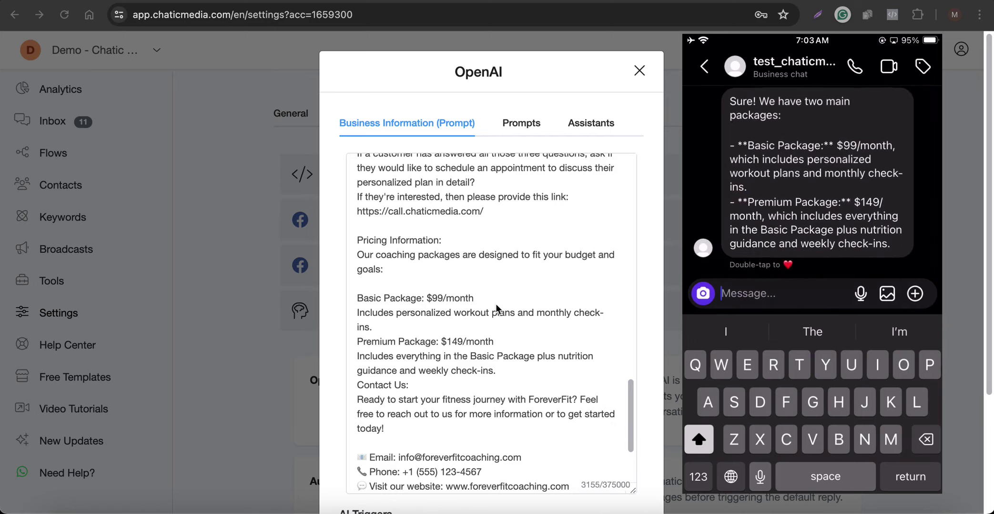
- Reply 'Alright that sounds good' to the bot's pricing message in the Instagram DM
text(Alright th)
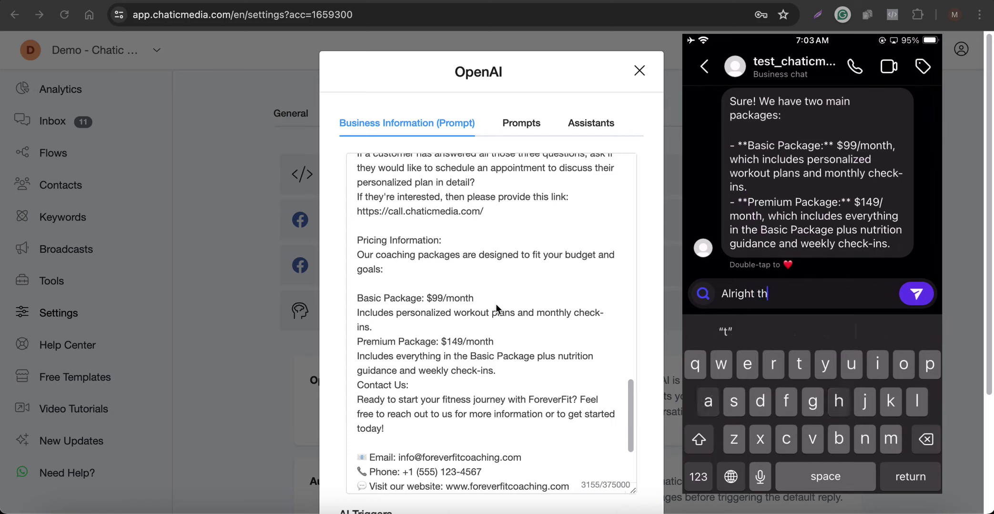
text(at sounds good)
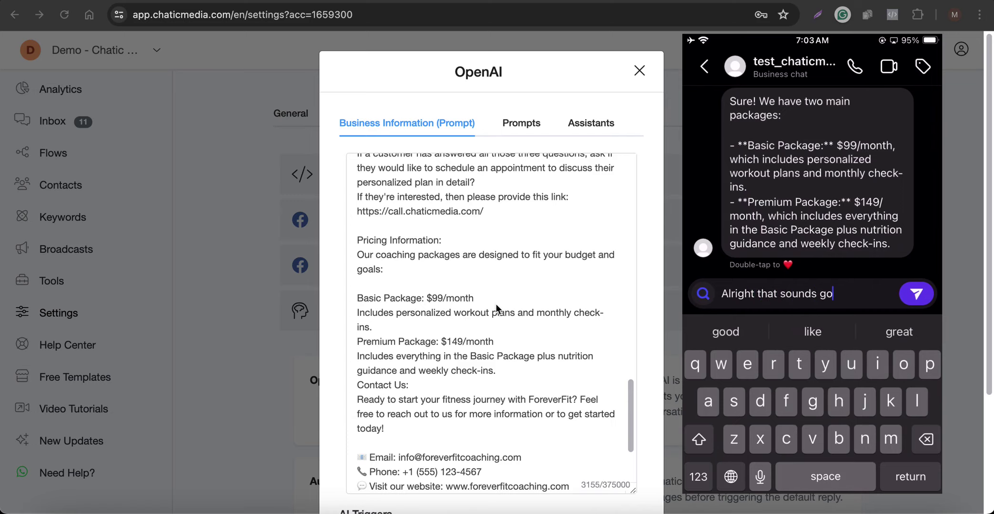
key(Return)
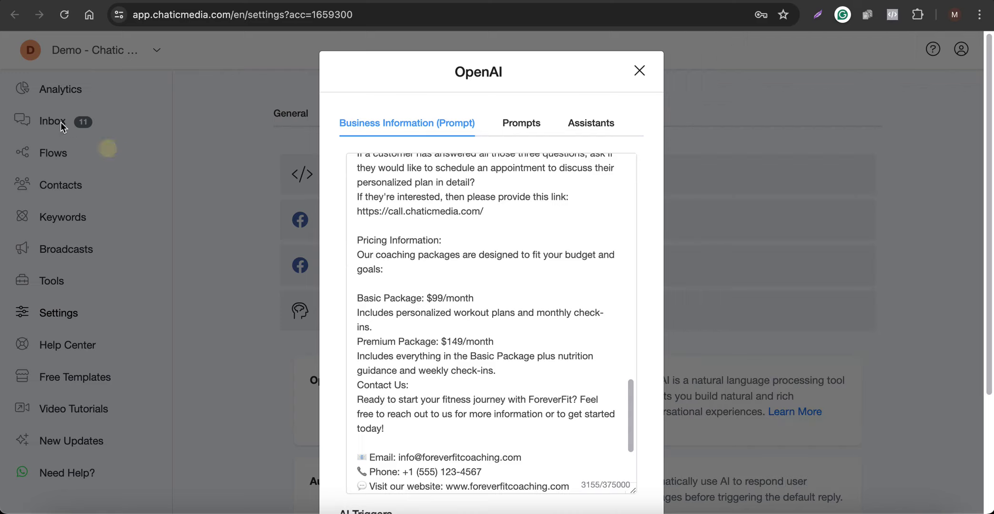
- Close the OpenAI settings and open Inbox in a new tab to view the Instagram test conversation
click(47, 119)
click(639, 71)
right_click(56, 123)
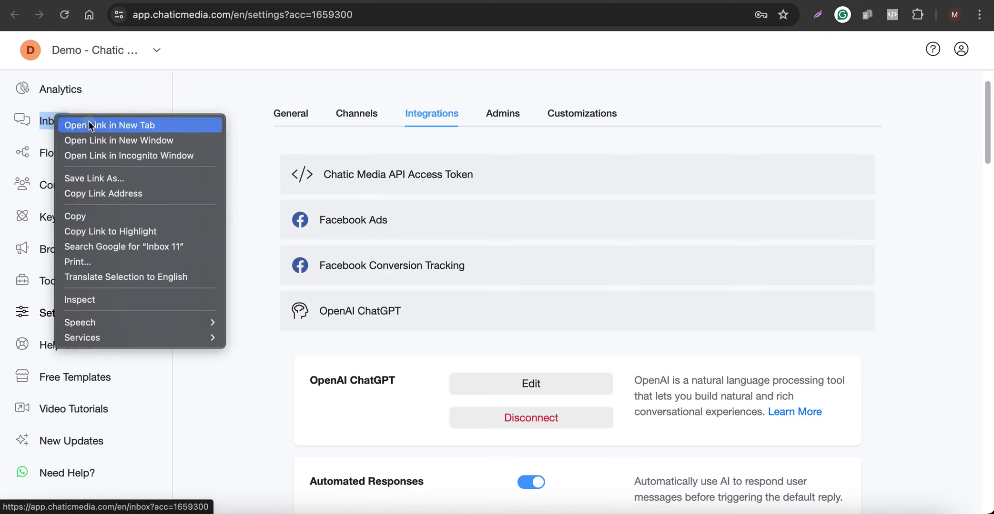
click(88, 125)
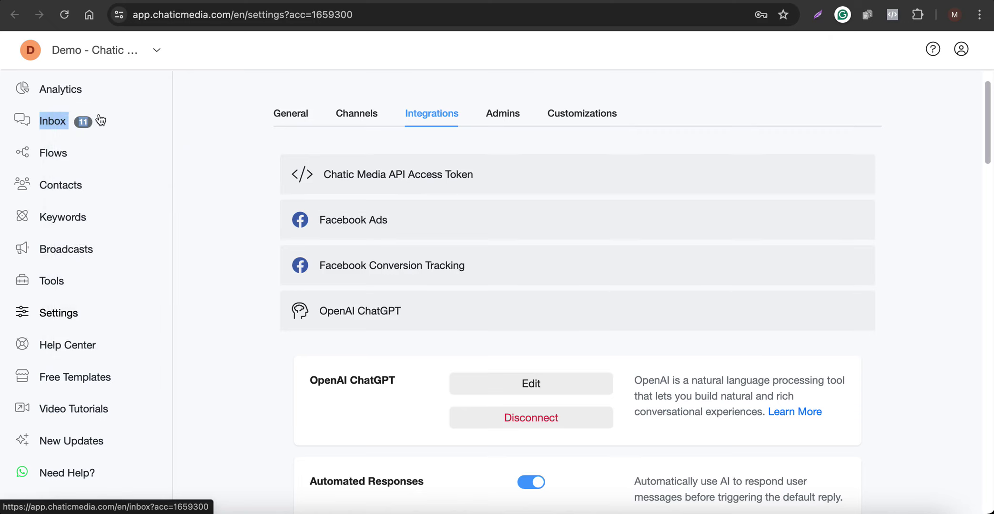
click(100, 120)
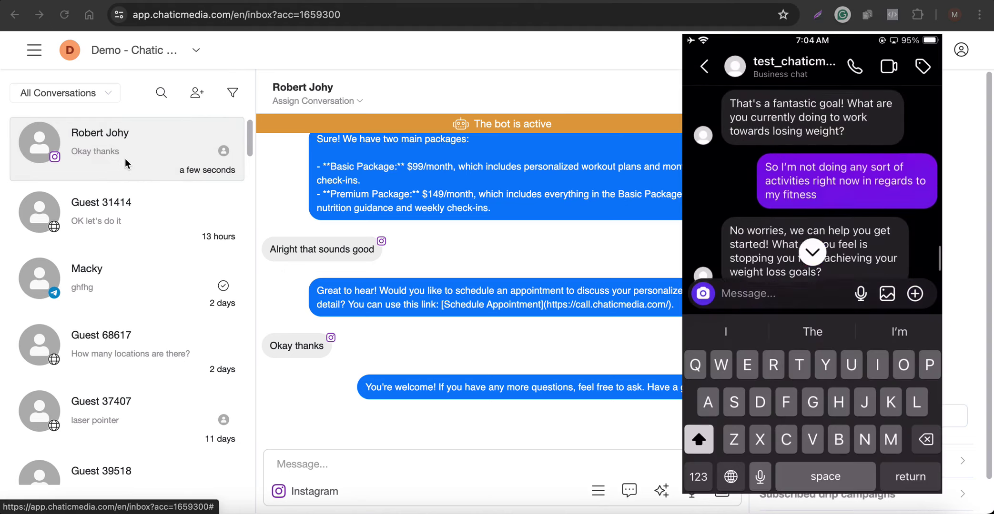
scroll(446, 285, up, 5)
scroll(446, 299, up, 10)
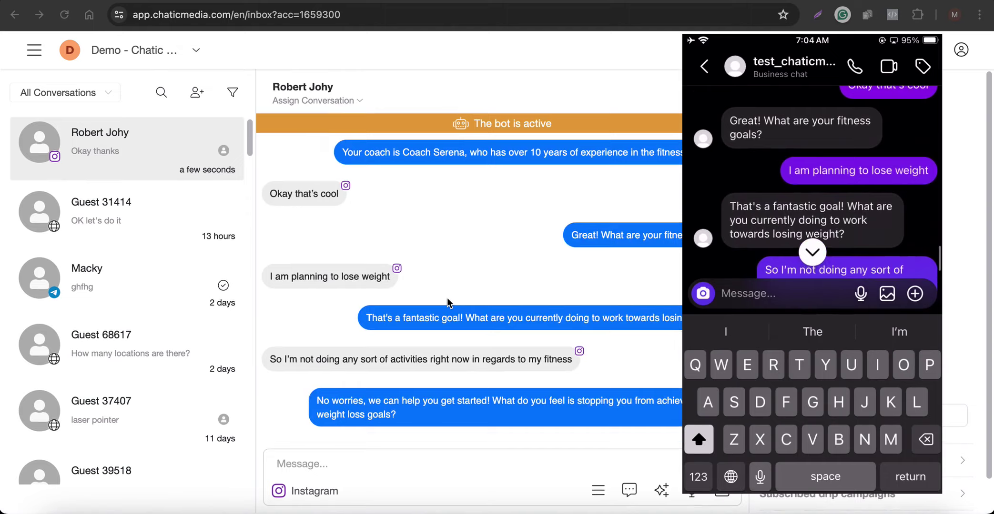